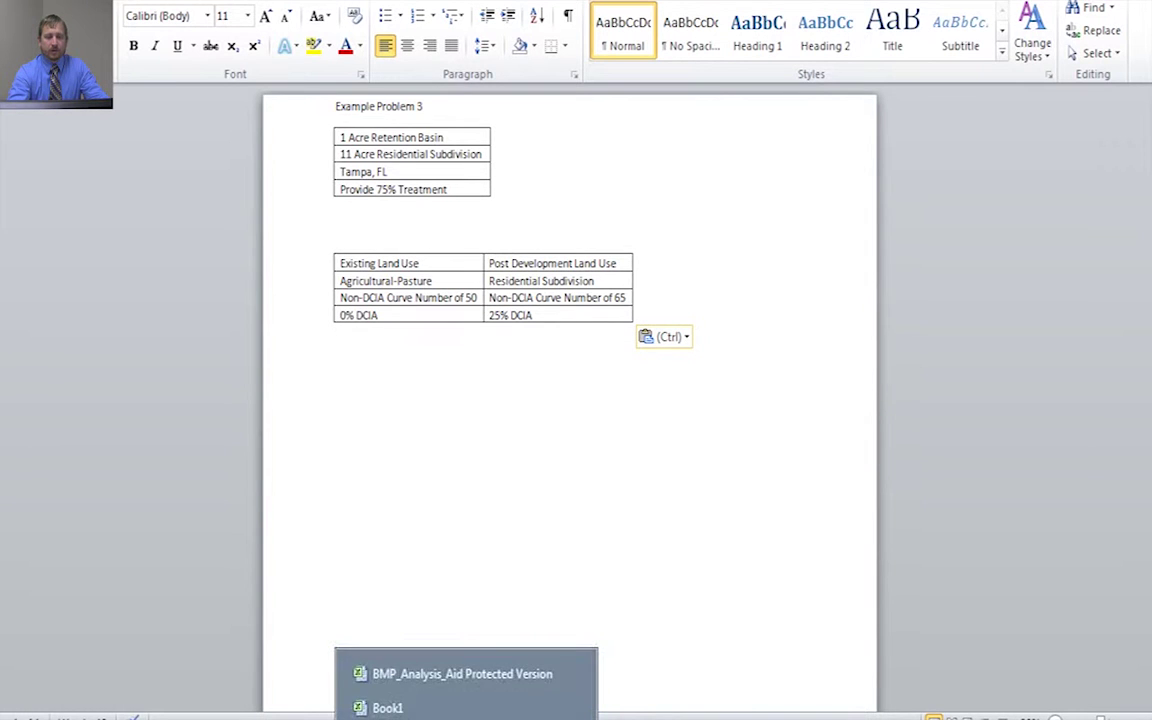
Switch to the BMP_Analysis_Aid workbook and start from its introduction page to reach the General Site Information page.
left_click(470, 672)
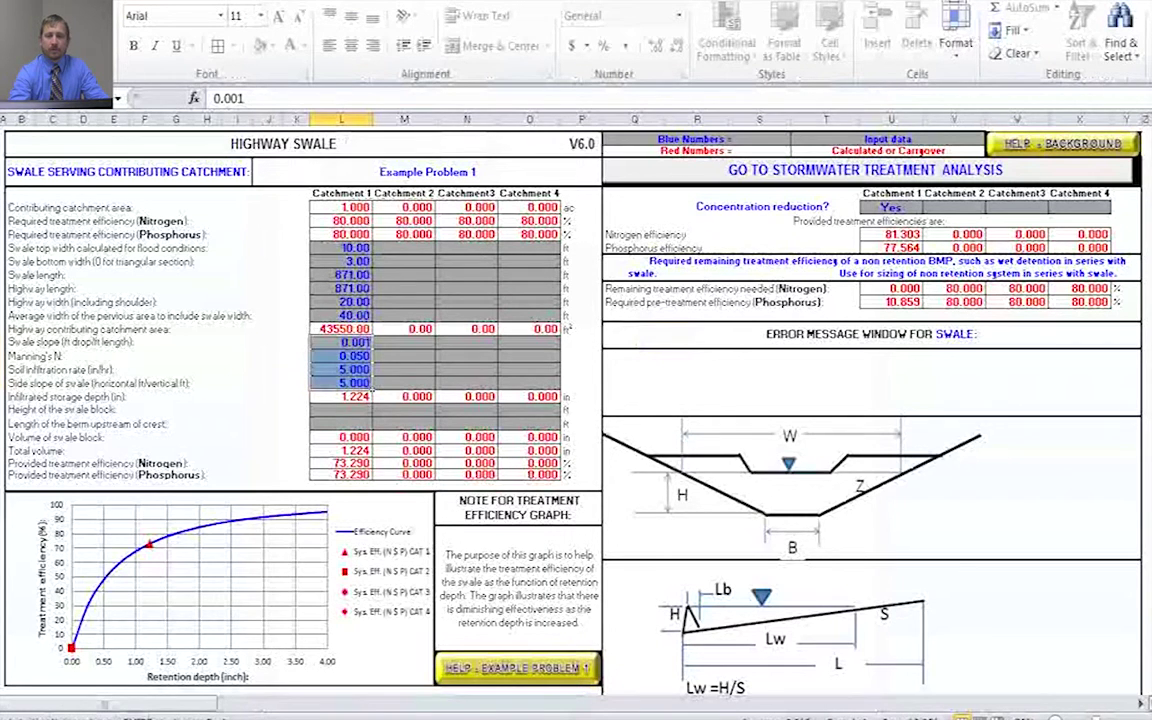
left_click(865, 170)
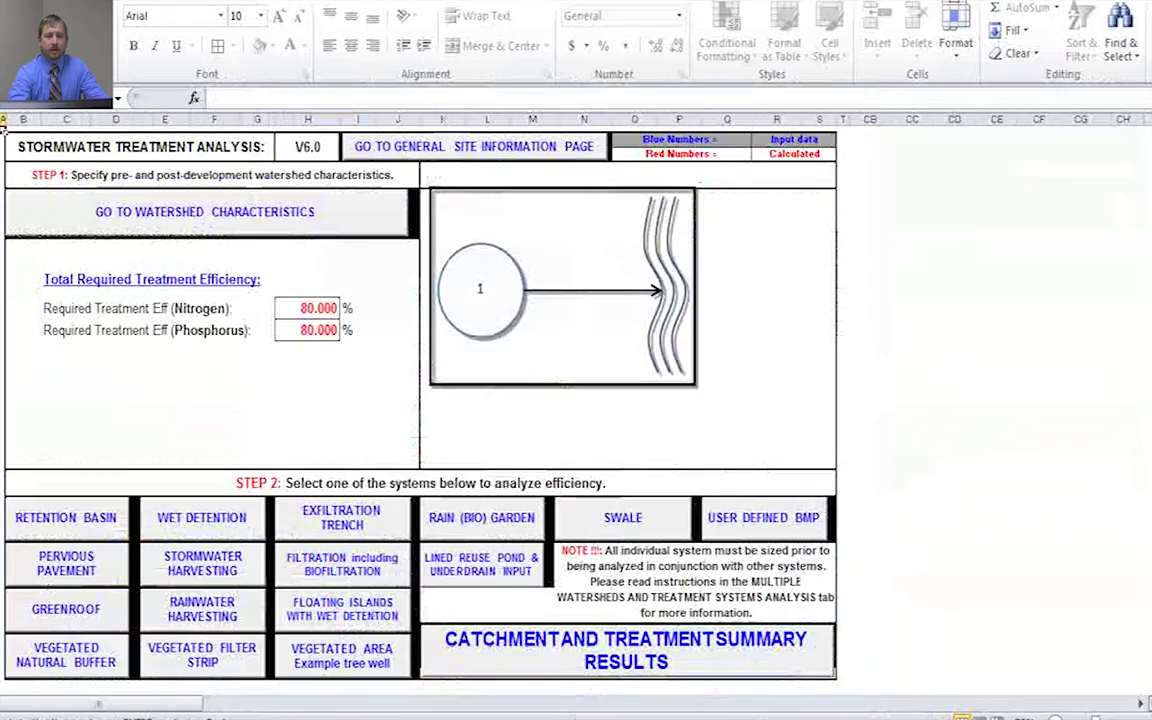
left_click(474, 146)
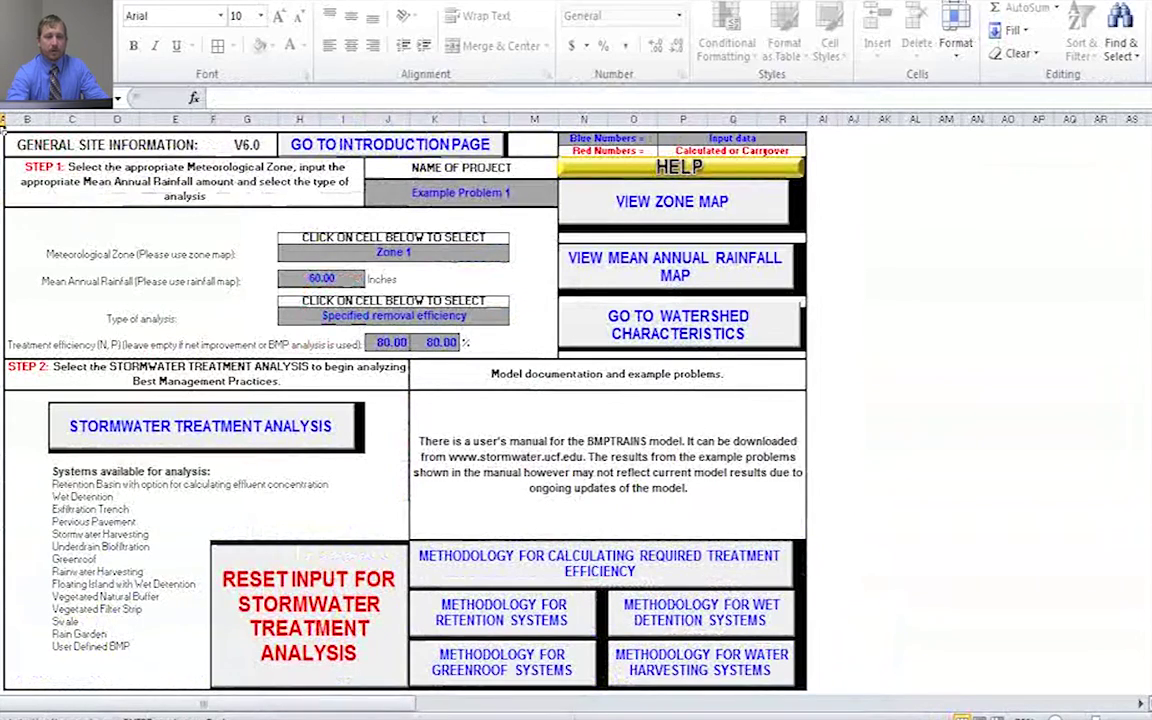
left_click(474, 146)
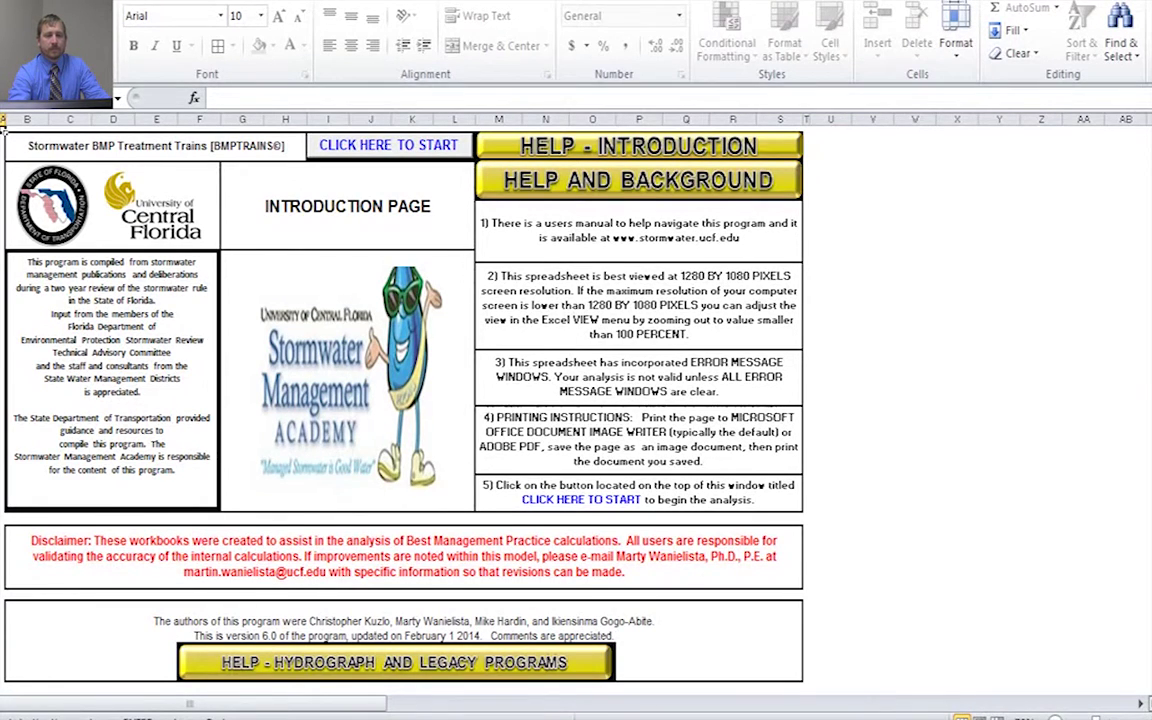
left_click(388, 145)
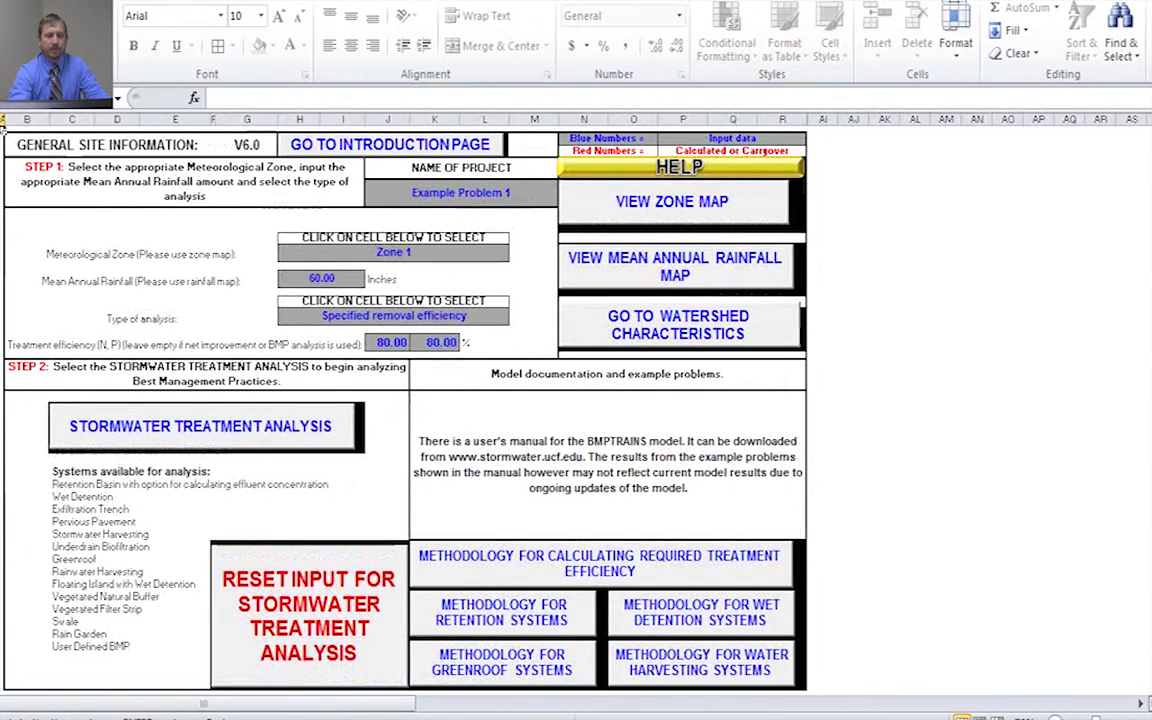
Reset all previous stormwater treatment analysis input and name the project Example Problem 3.
left_click(300, 610)
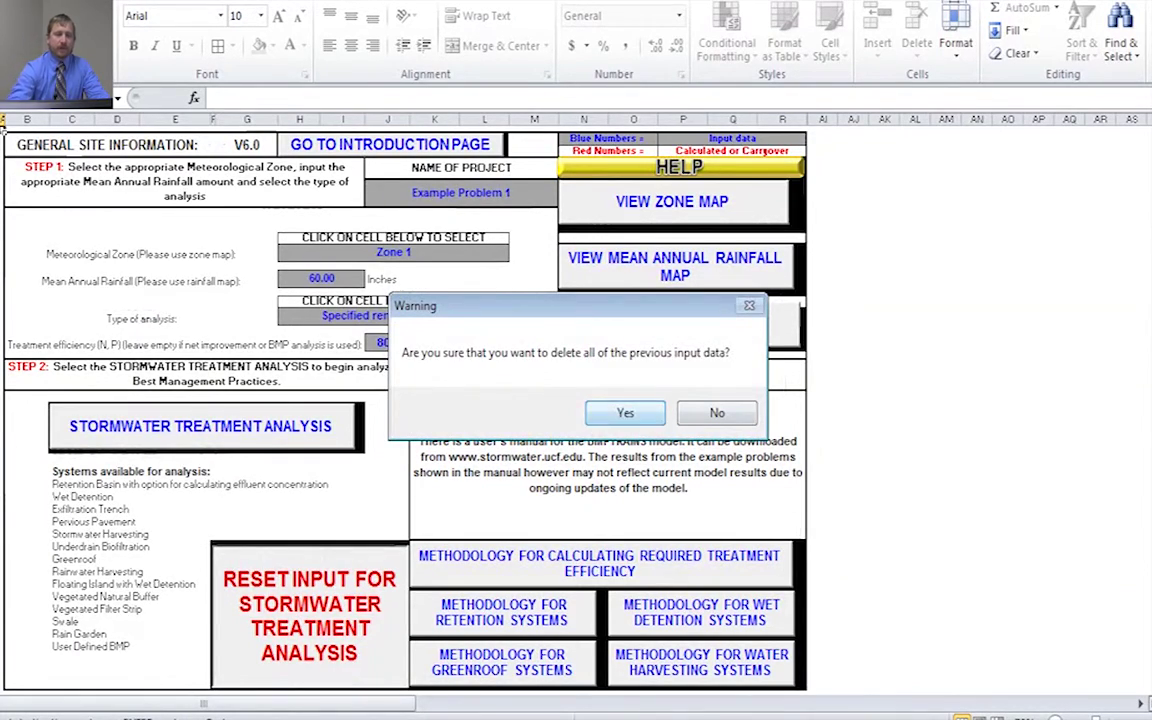
key("Return")
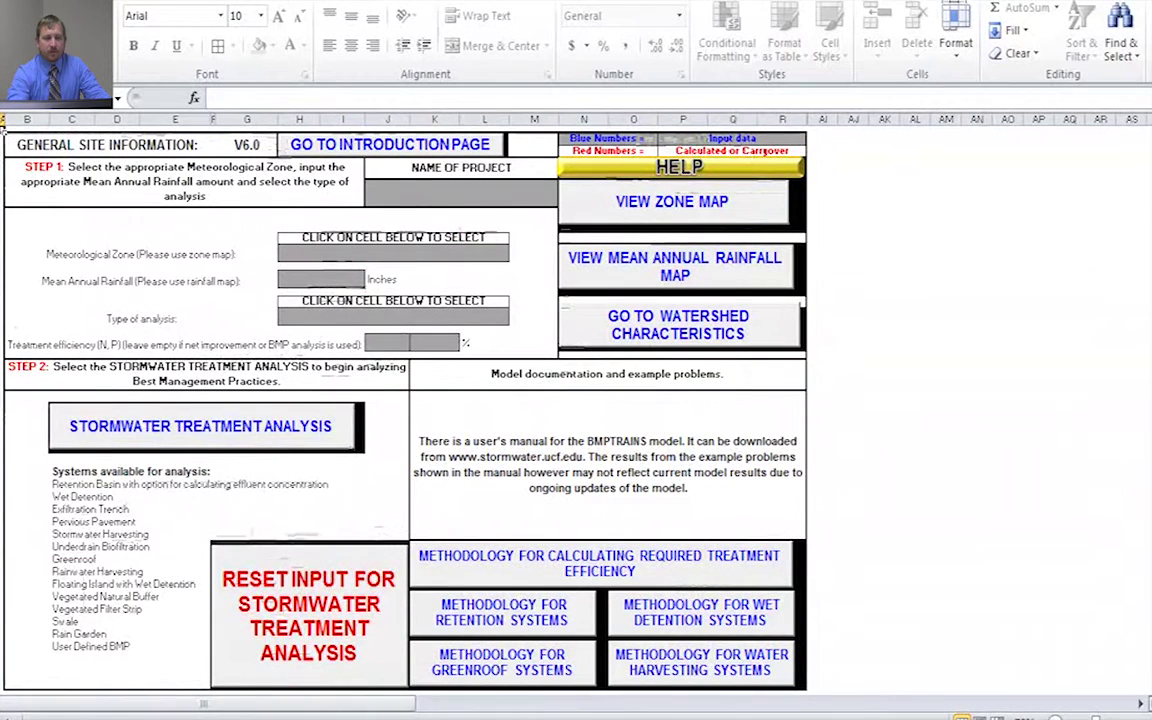
left_click(461, 192)
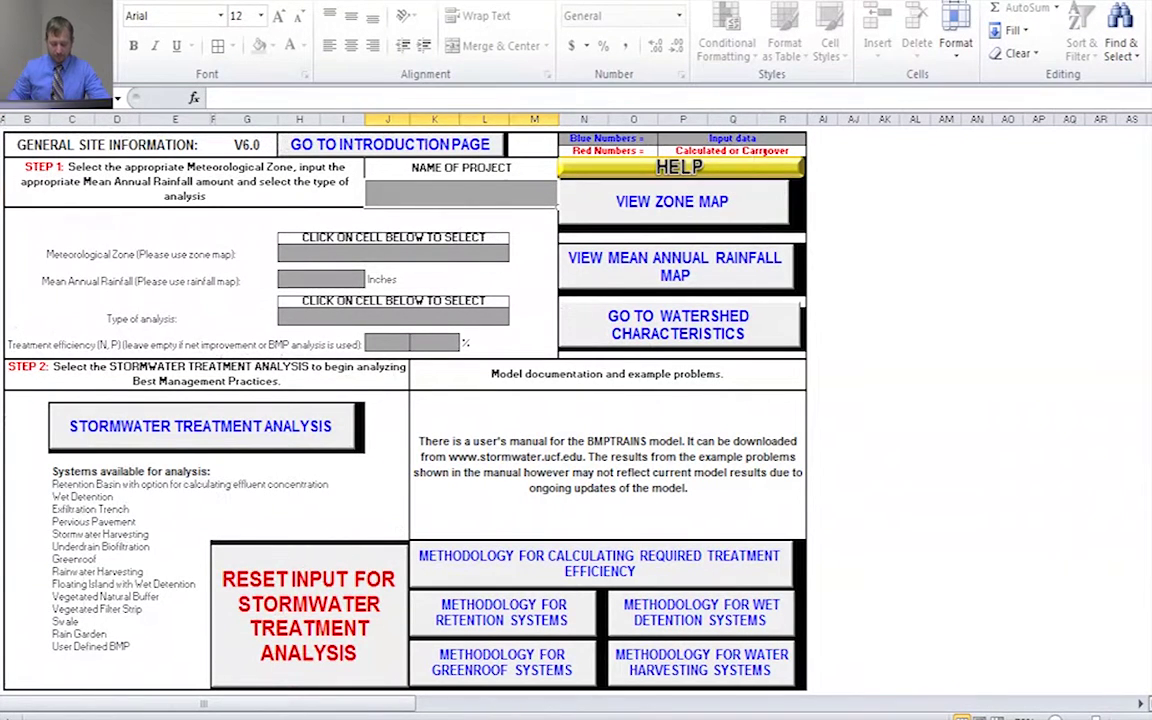
type("Exampl")
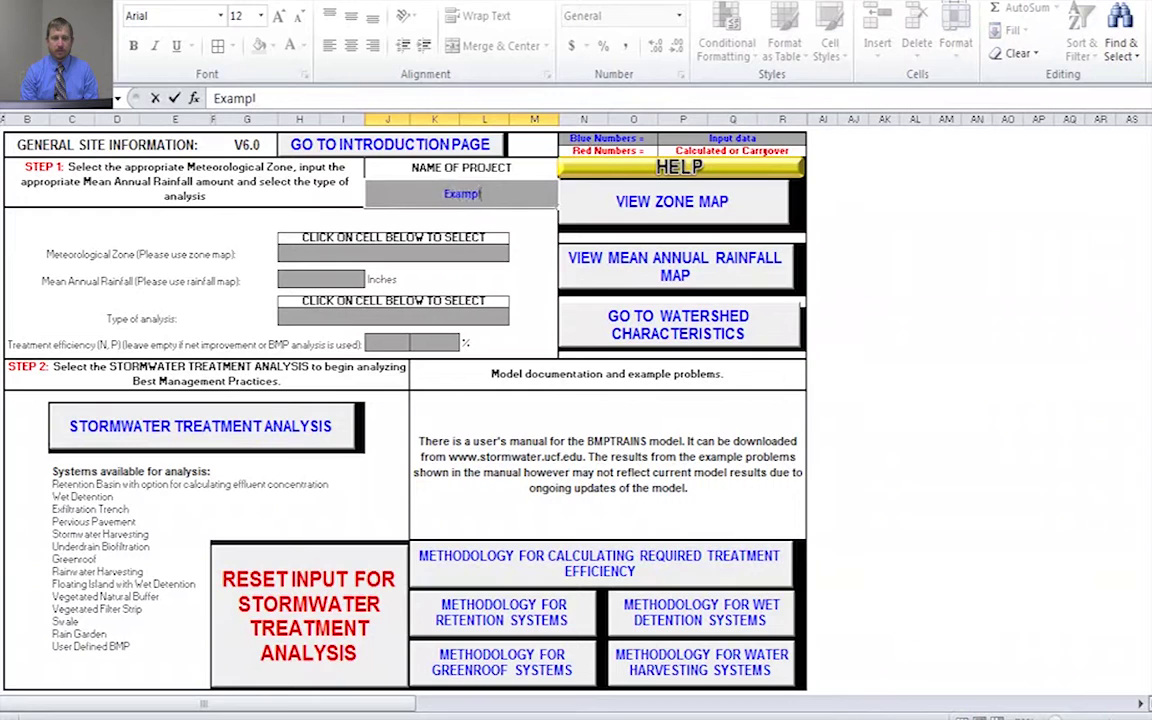
type("e Problem 3")
key("Return")
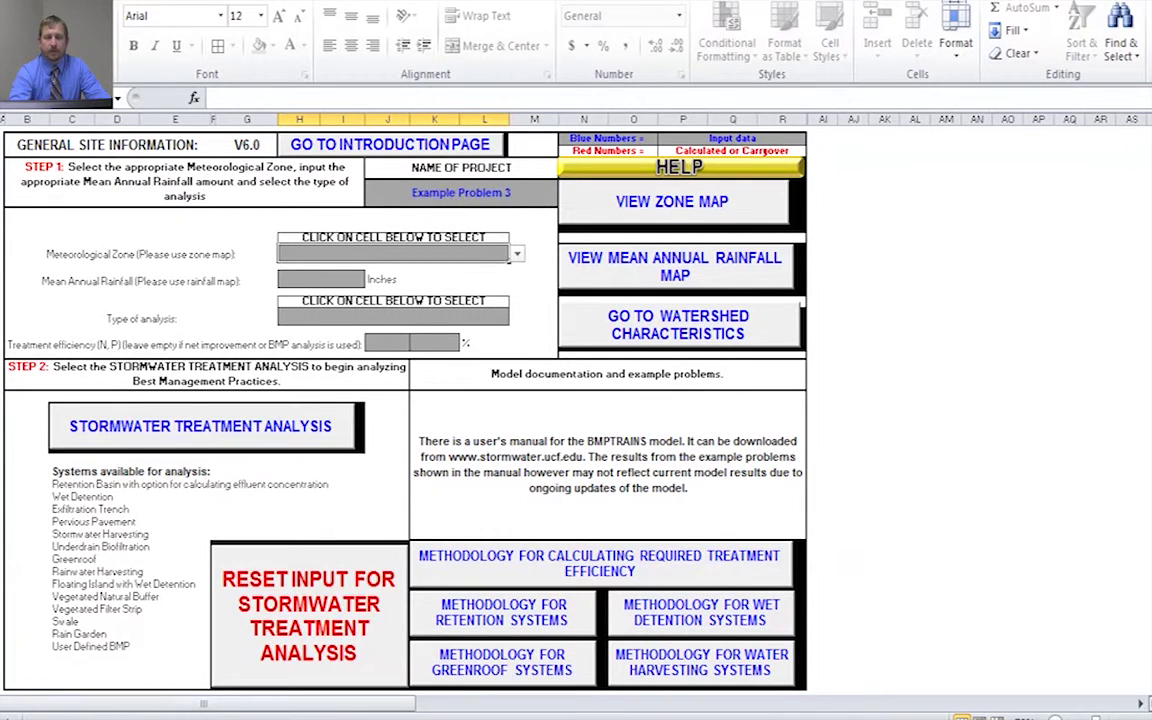
Consult the zone map for Tampa and set the meteorological zone to Zone 4.
left_click(640, 200)
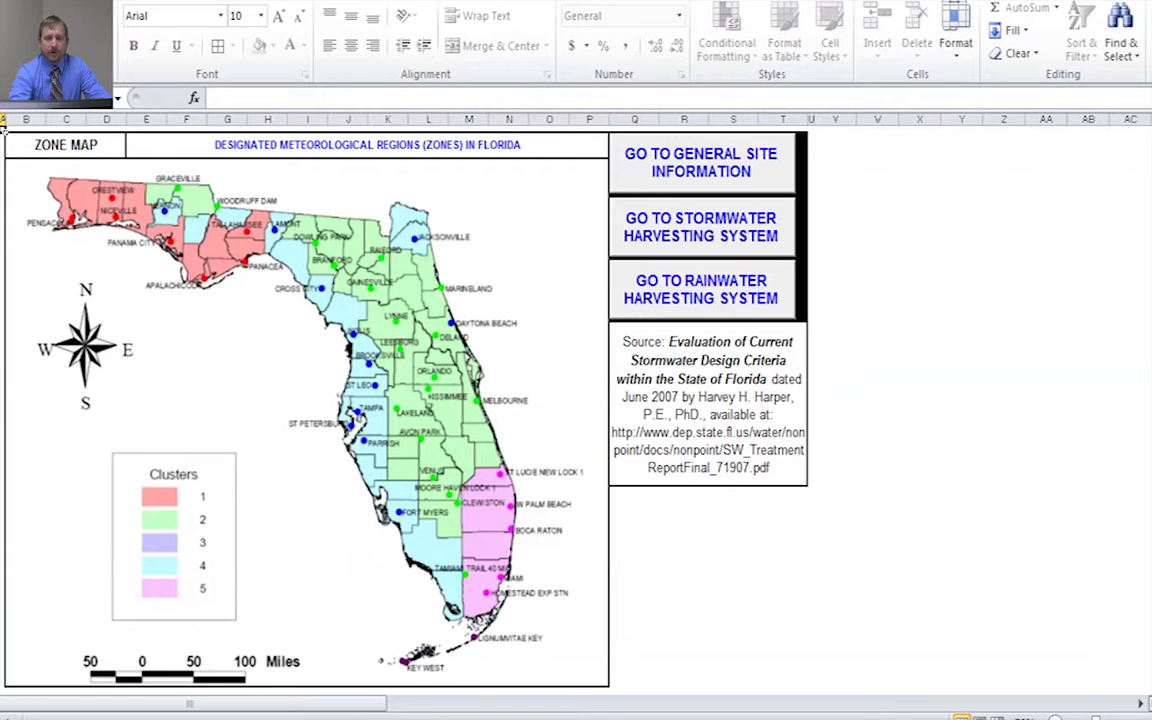
left_click(701, 163)
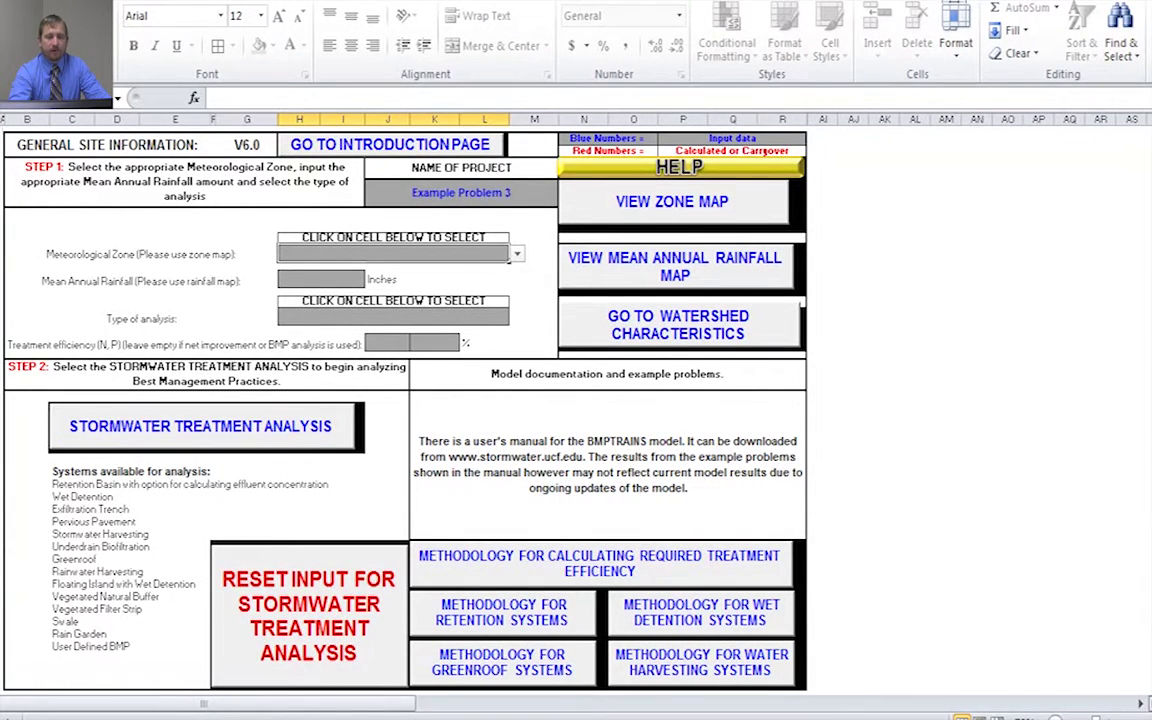
key("alt+Down")
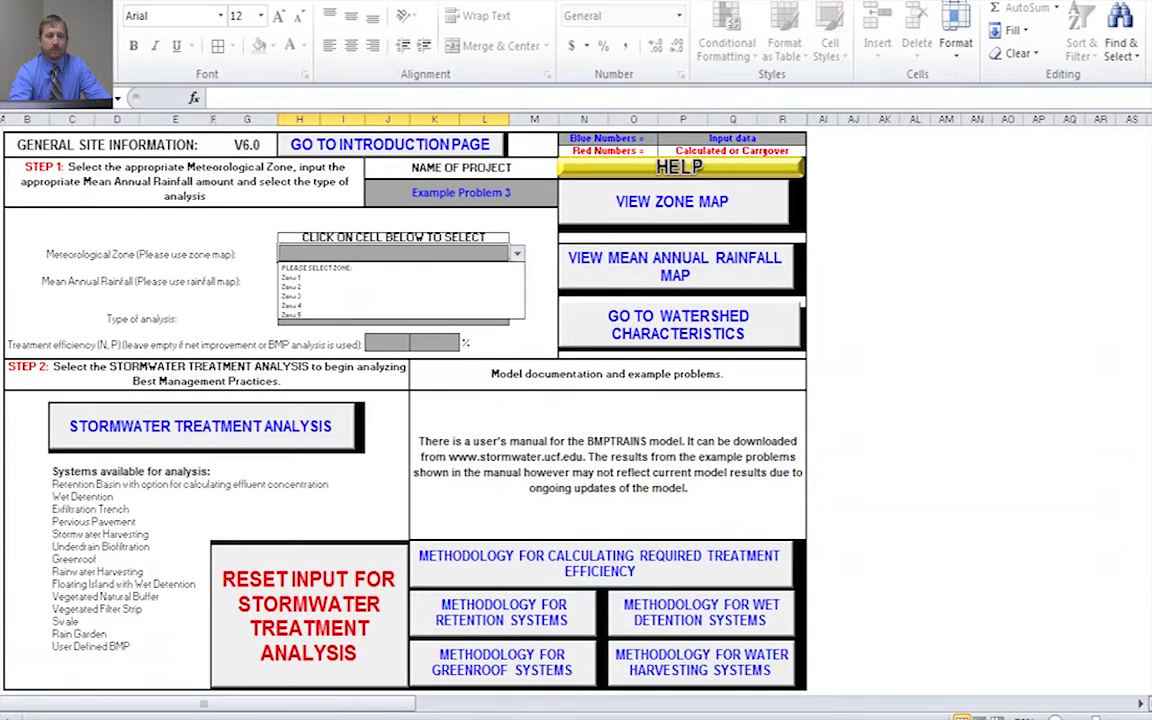
key("Down")
key("Down")
key("Down")
key("Down")
key("Down")
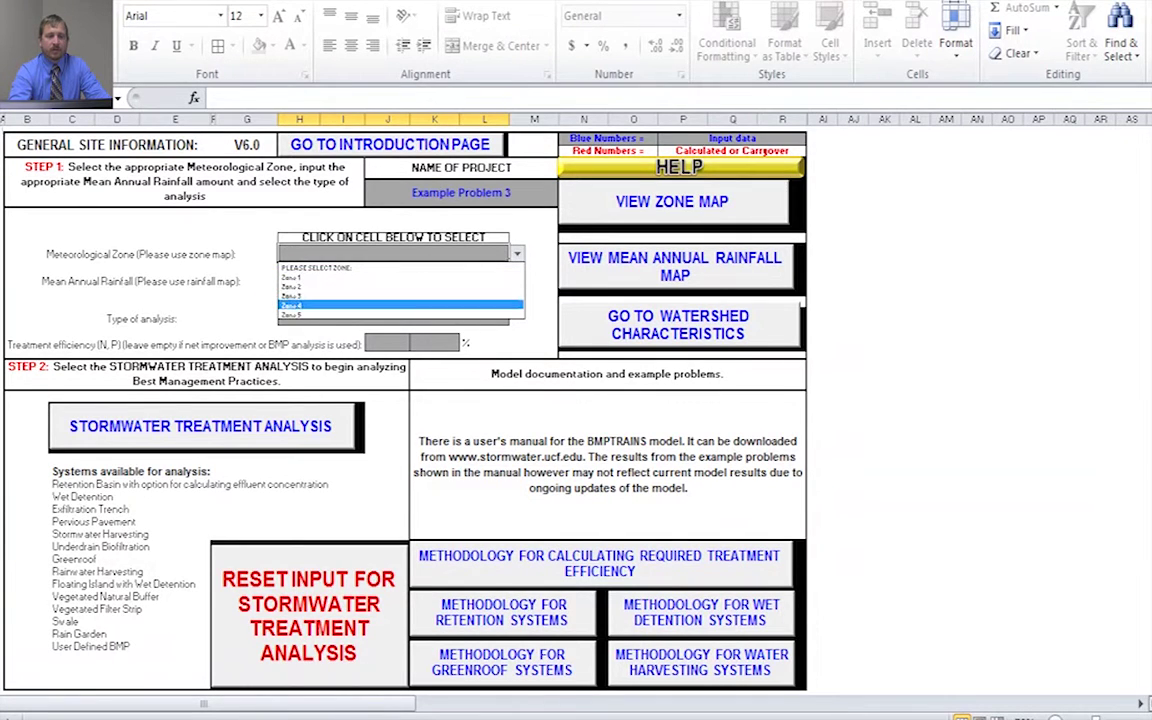
key("Return")
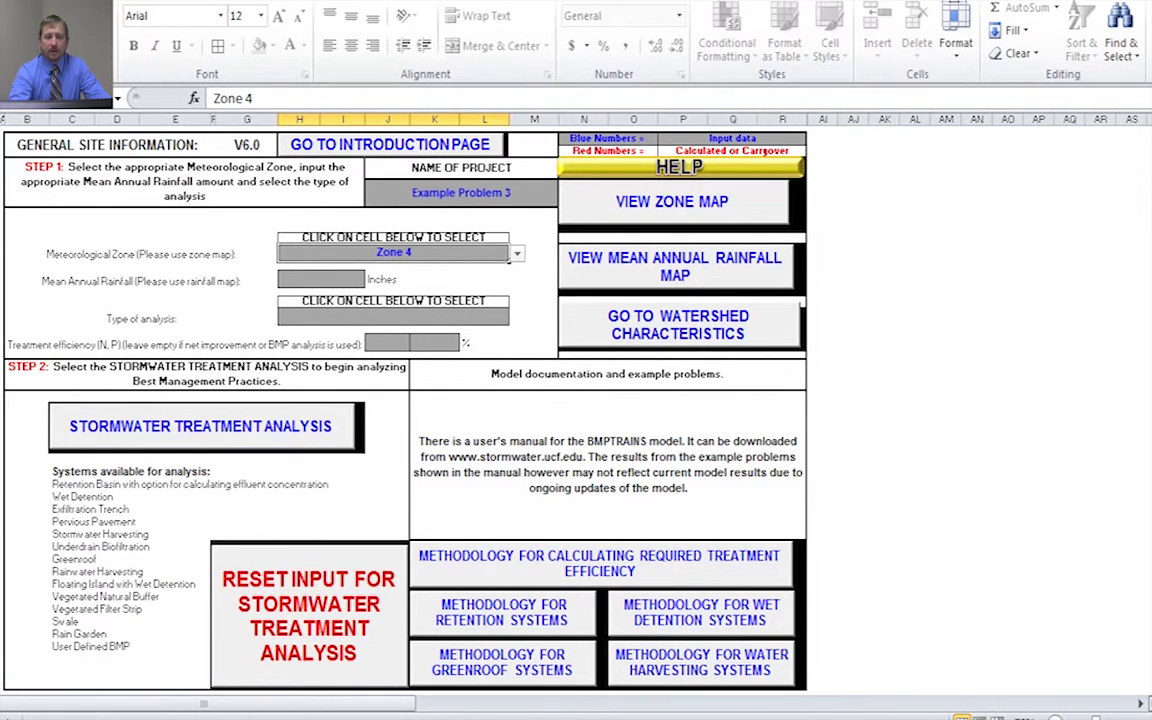
Consult the rainfall map's expanded central region and set the mean annual rainfall to 50 inches.
left_click(672, 266)
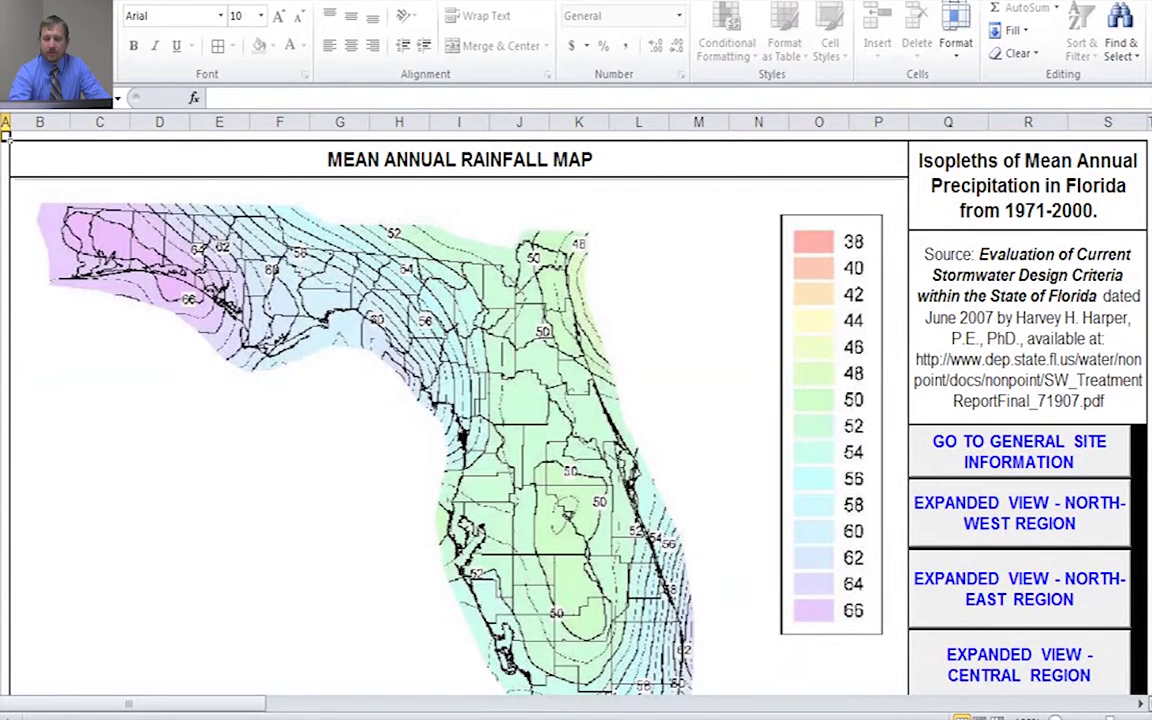
scroll(516, 400, "down", 3)
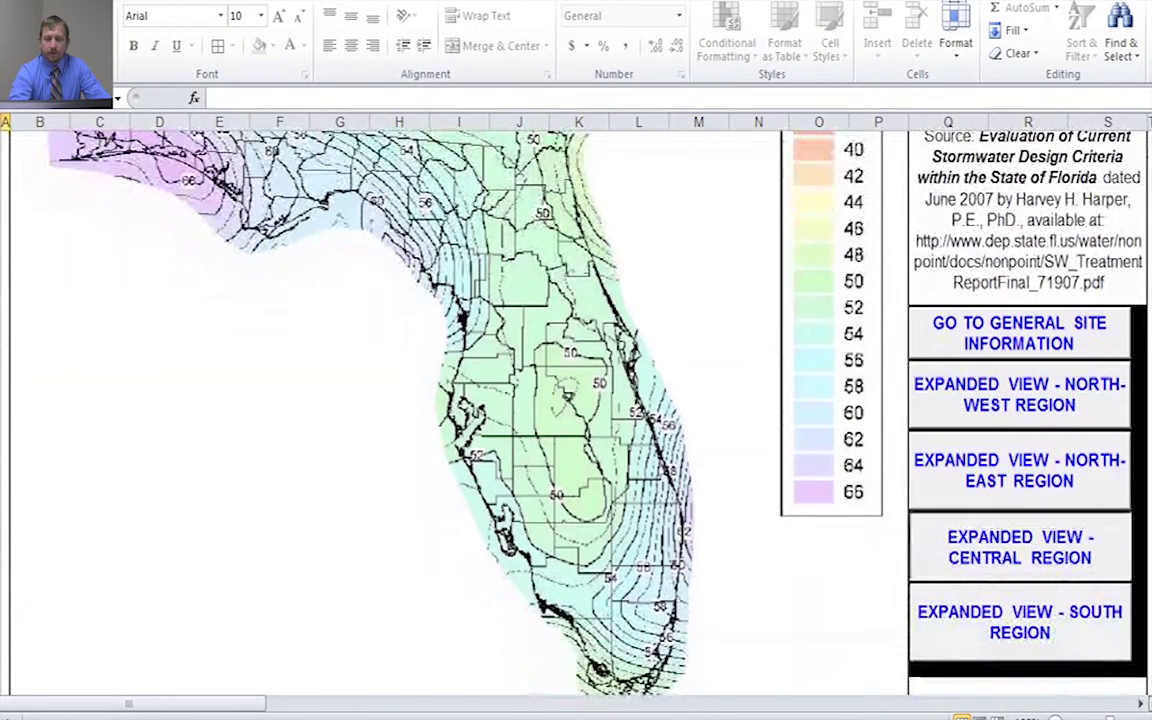
key("ctrl+Page_Down")
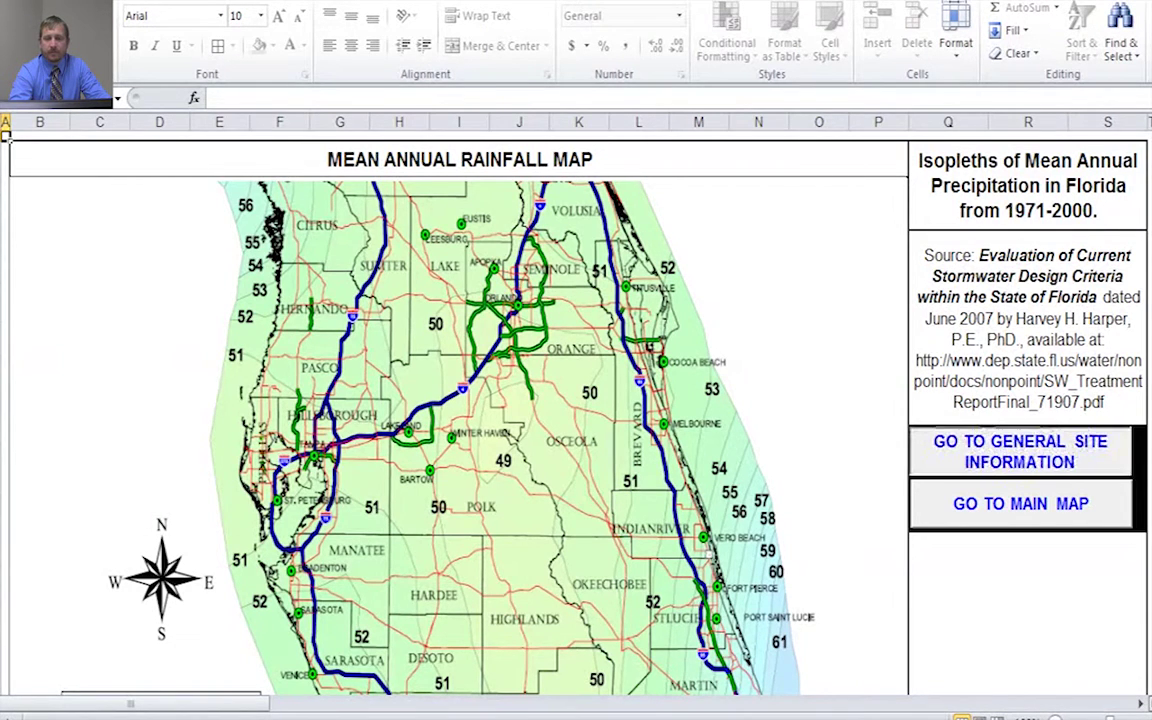
left_click(1019, 450)
left_click(362, 283)
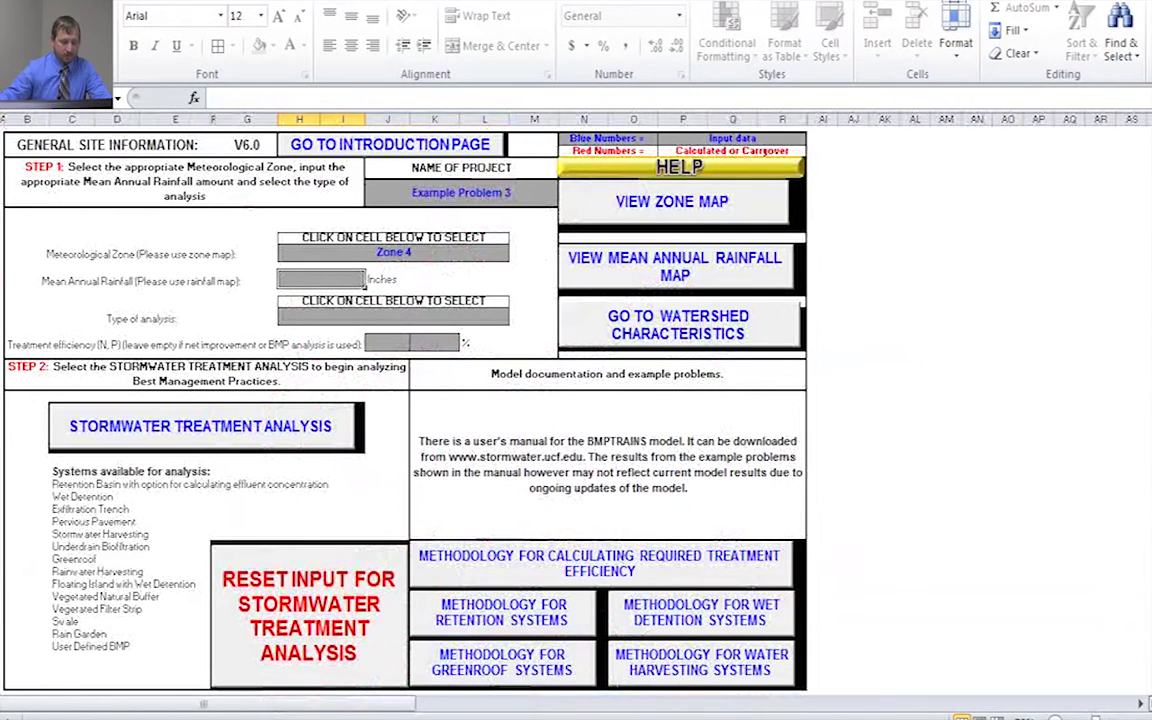
type("50")
key("Return")
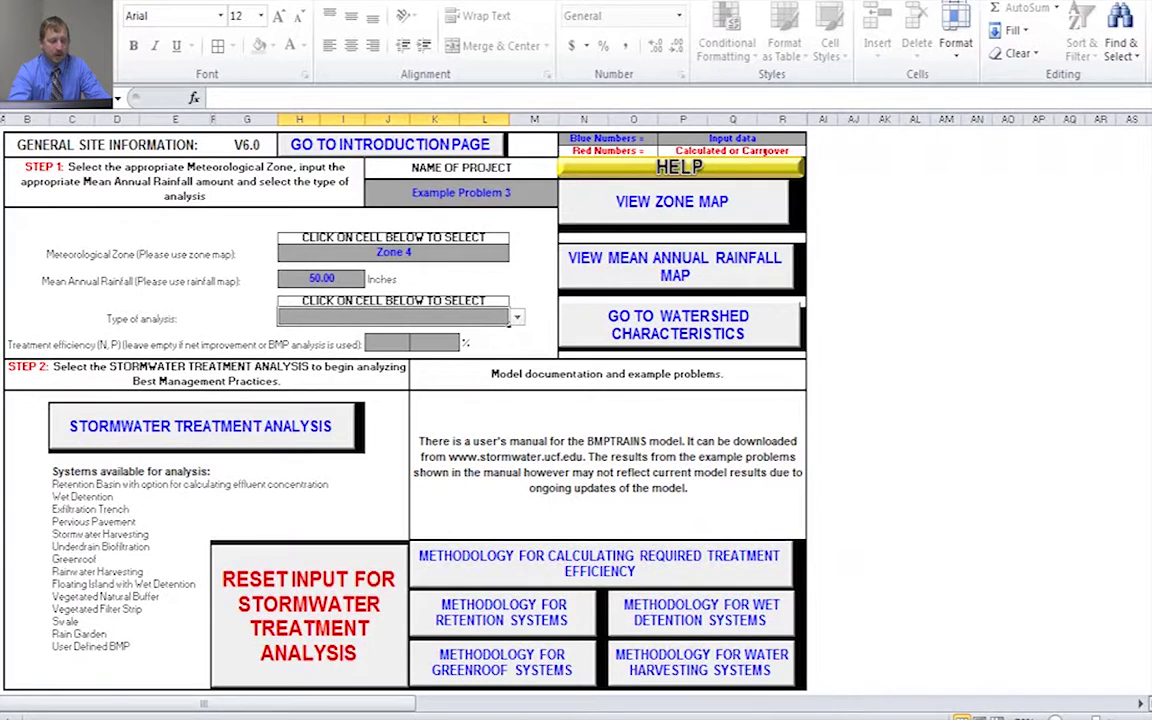
Set the analysis type to Specified removal efficiency, with 75% treatment efficiency for both nitrogen and phosphorus.
left_click(517, 316)
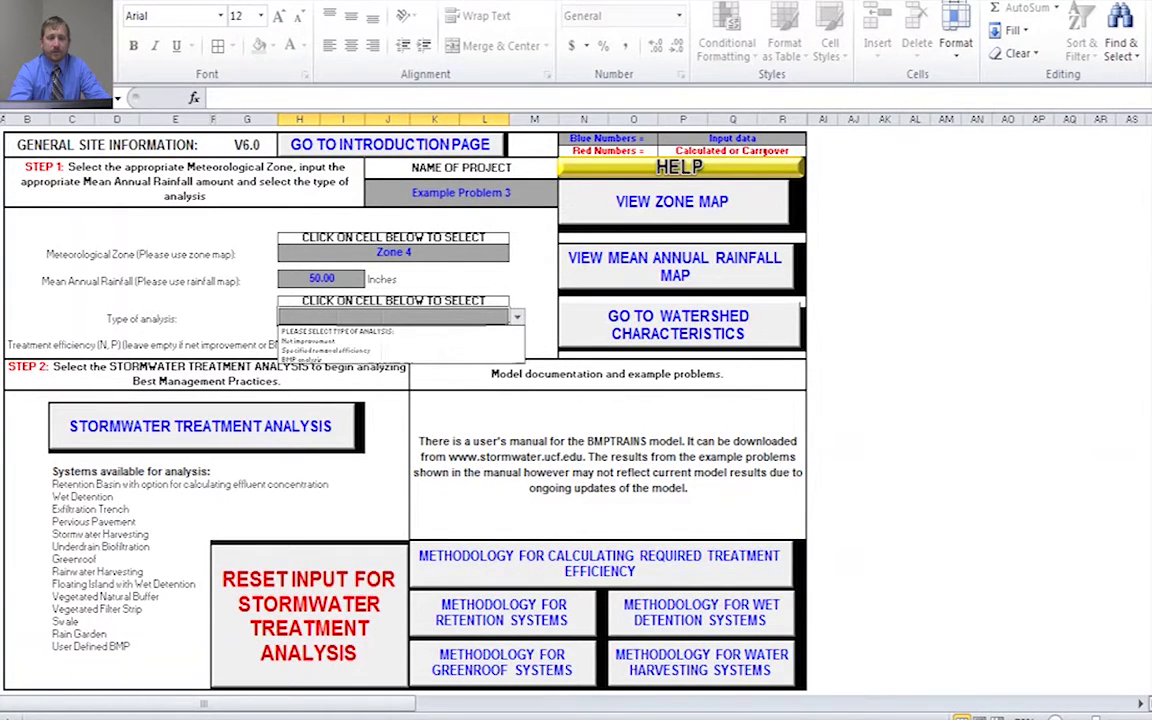
key("Down")
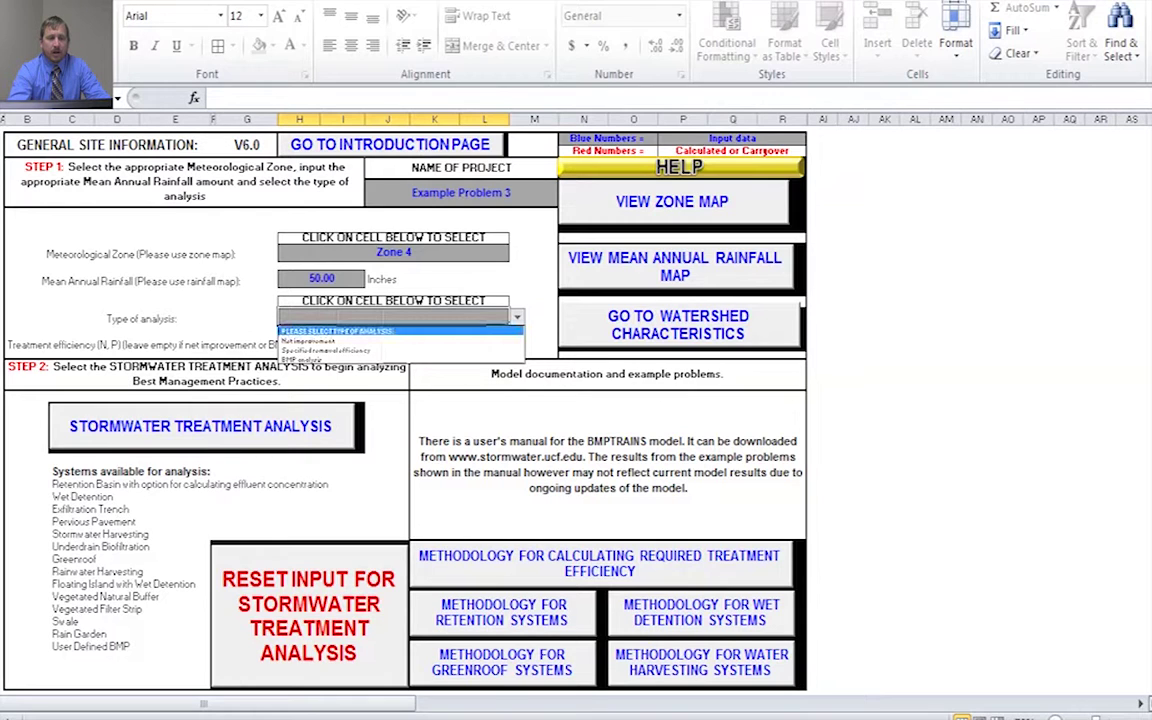
key("Down")
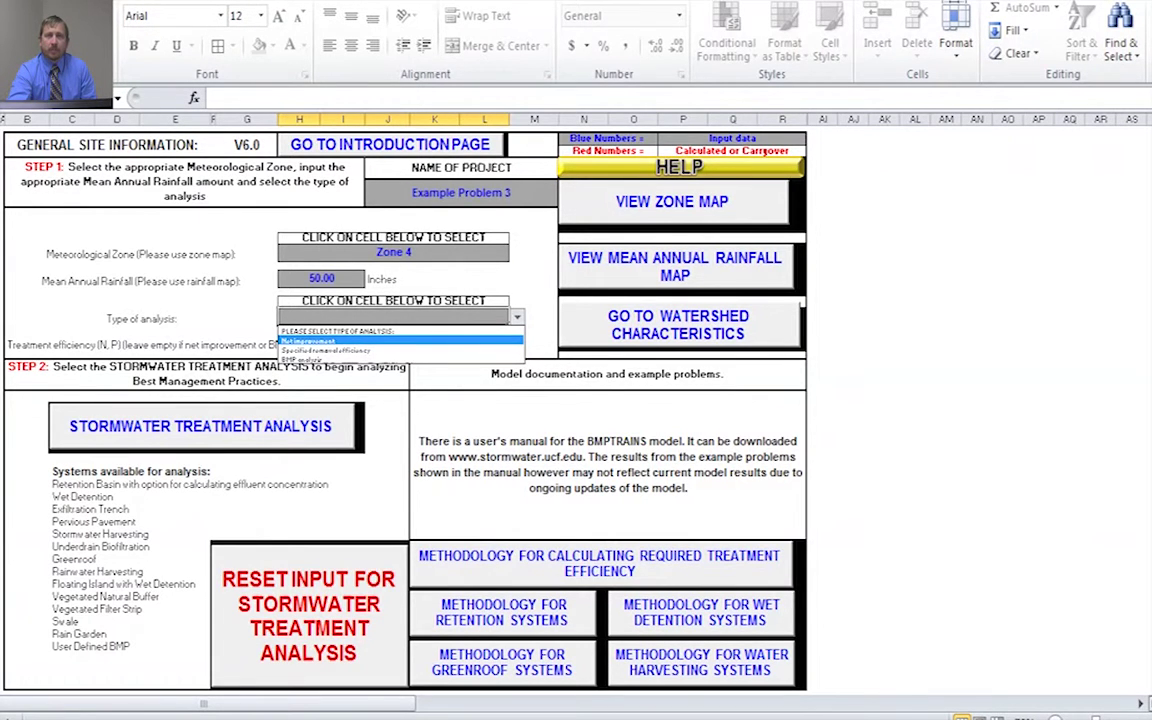
key("Down")
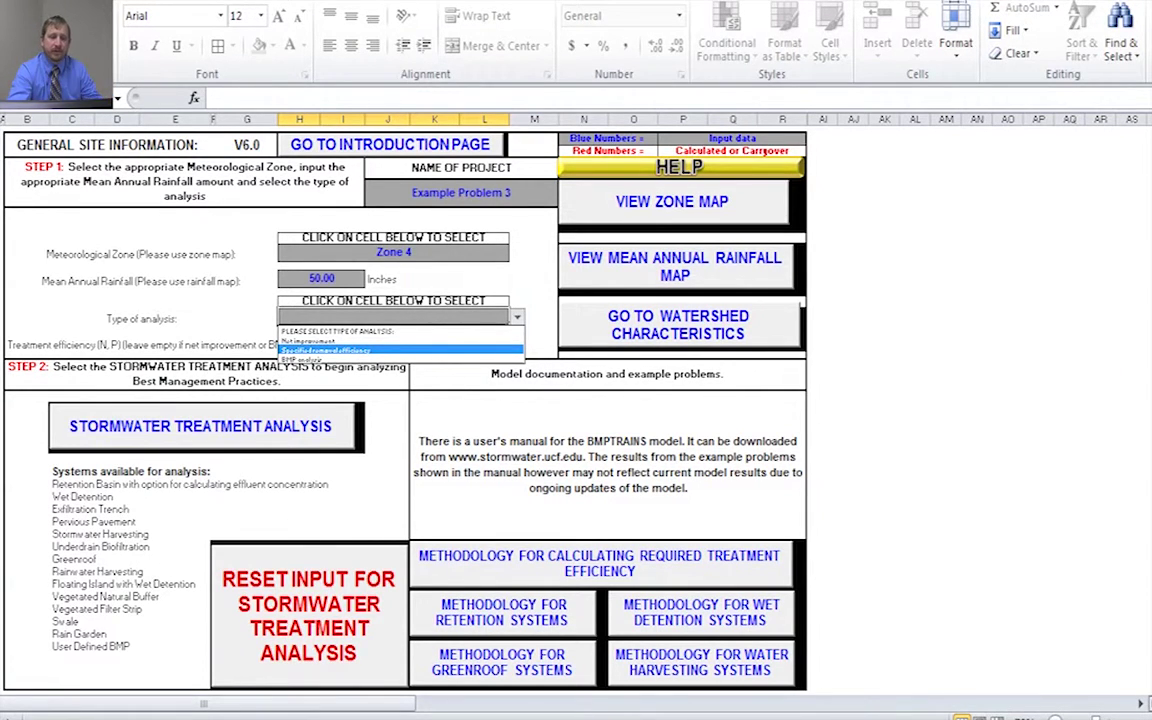
left_click(400, 350)
left_click(408, 344)
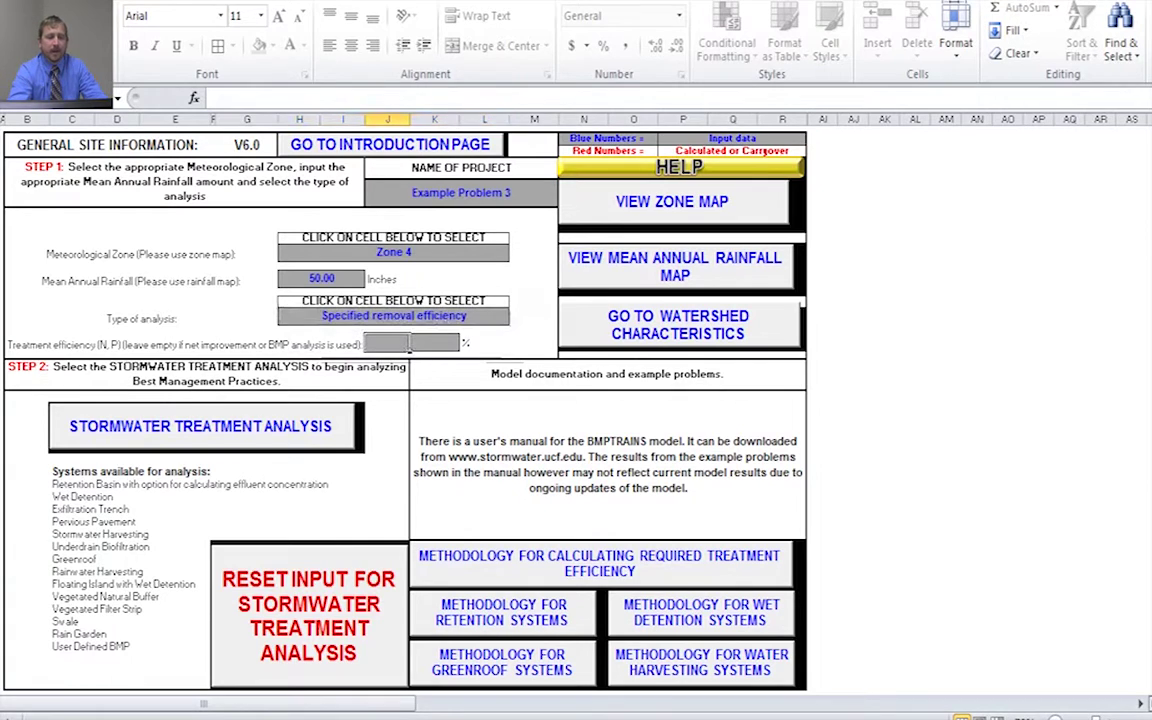
type("75")
key("Tab")
type("75")
left_click(385, 312)
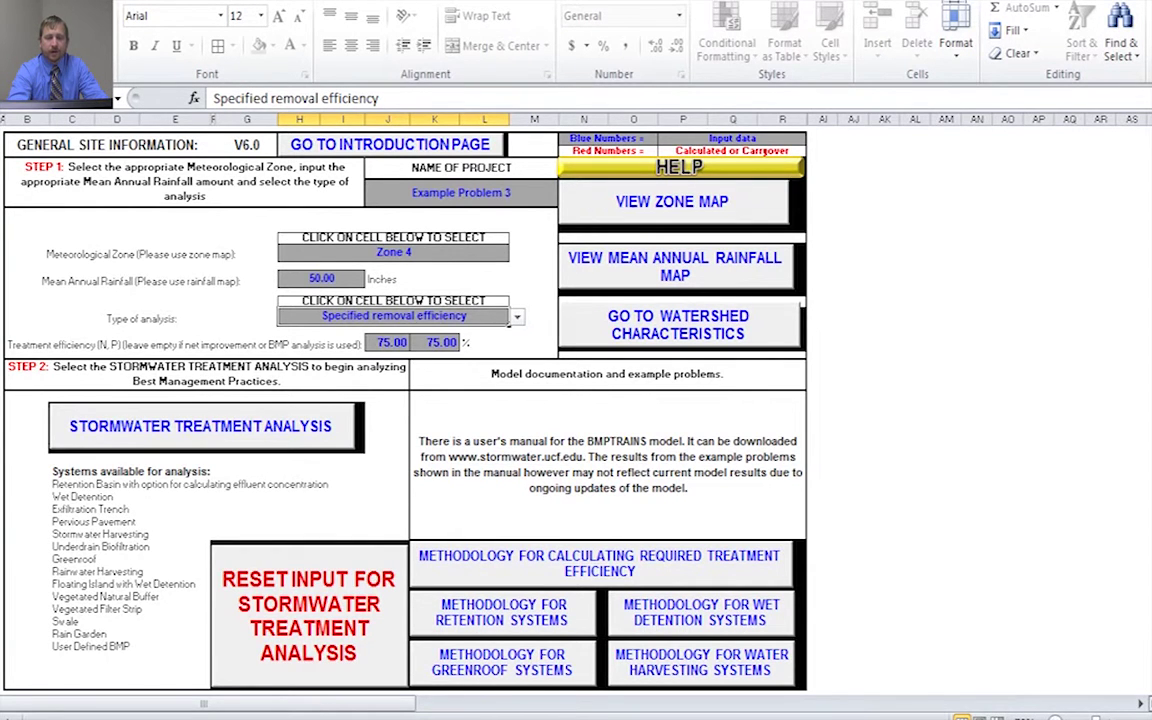
Examine the 14 catchment configuration diagrams from the Watershed Characteristics page and return to that page.
left_click(660, 318)
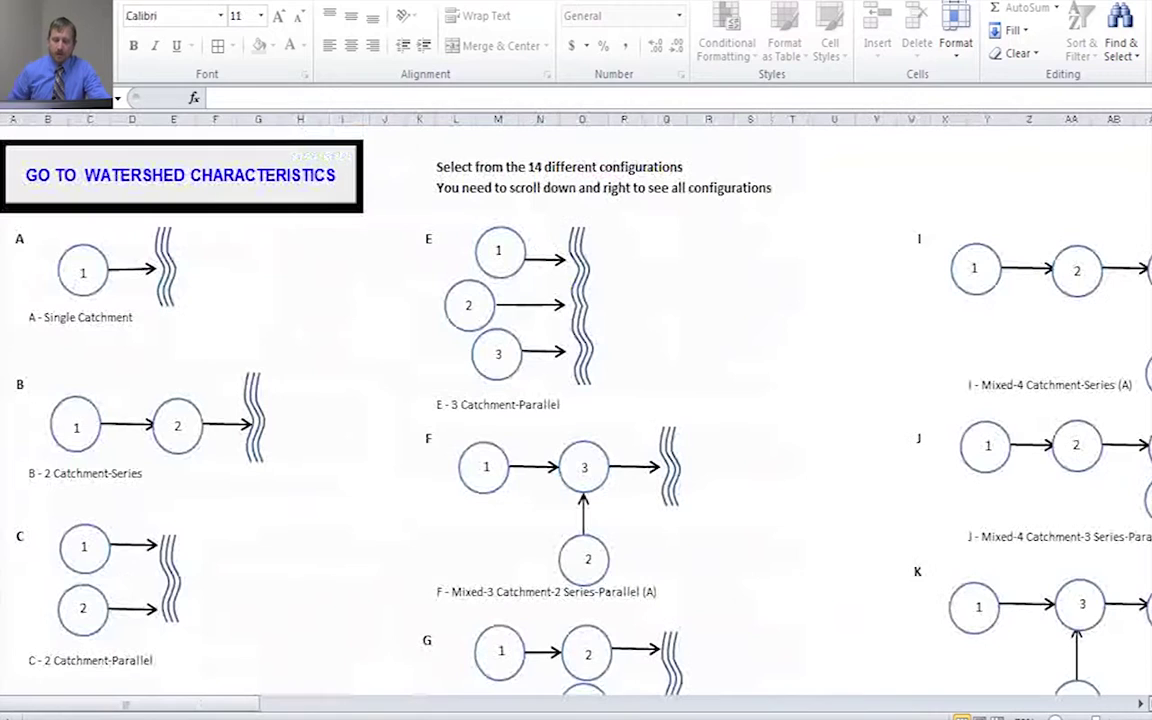
left_click(658, 174)
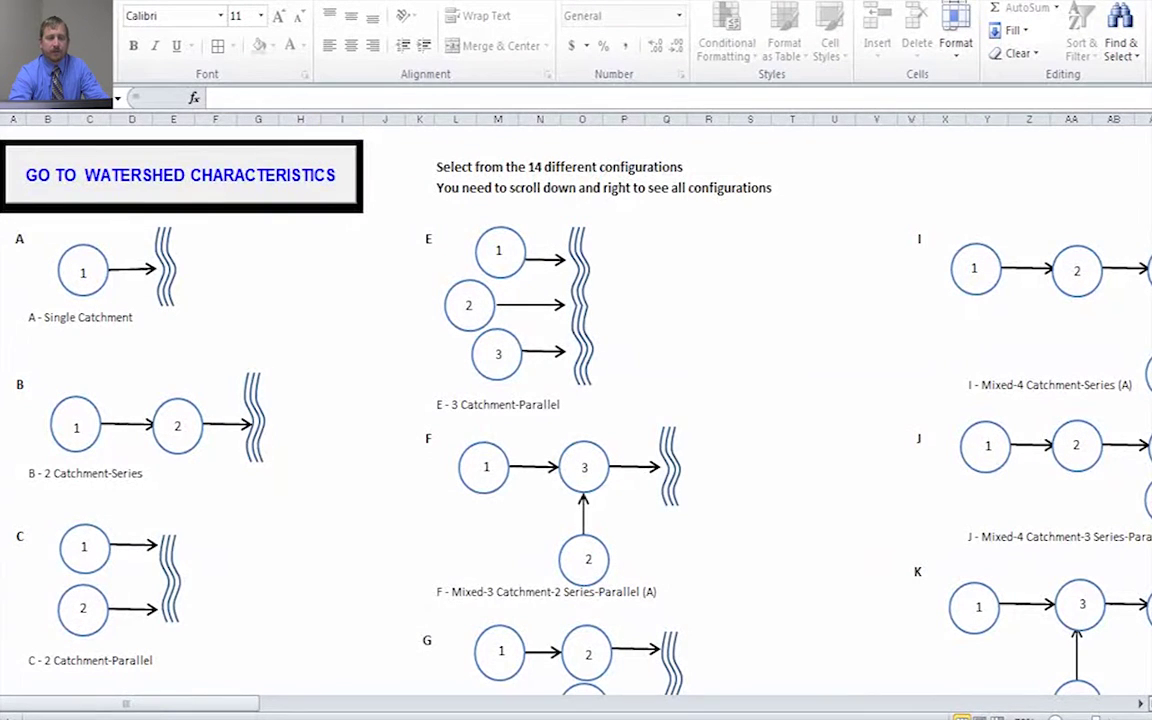
left_click(180, 175)
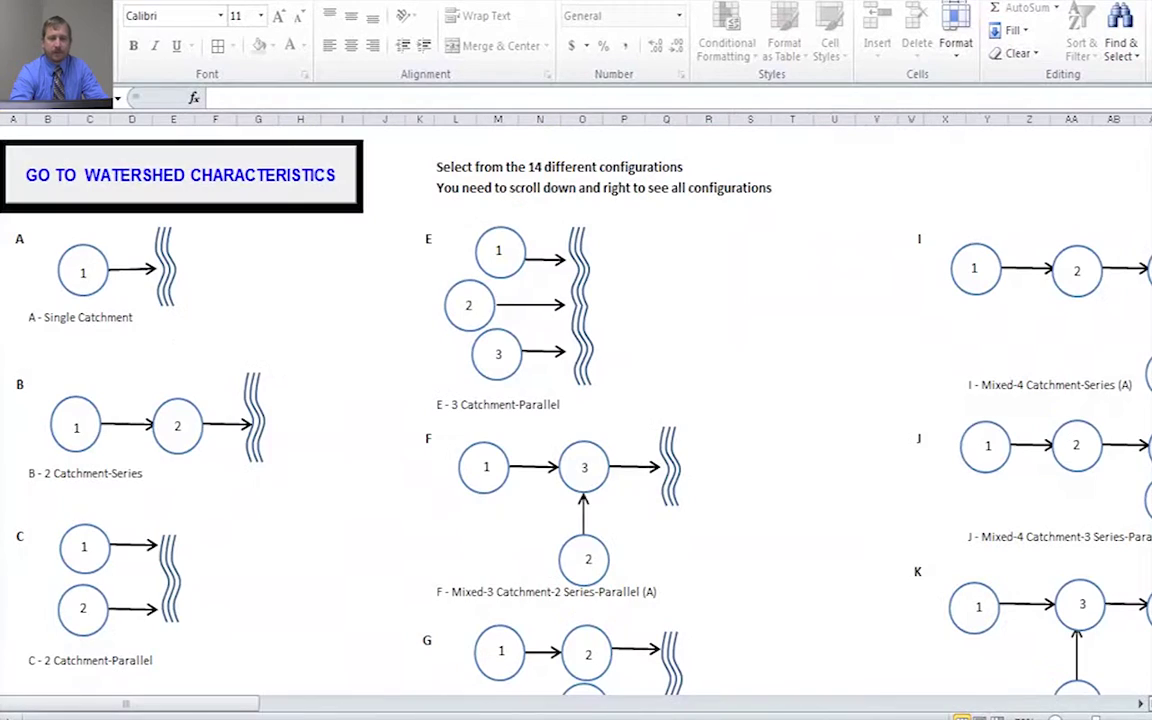
left_click(658, 174)
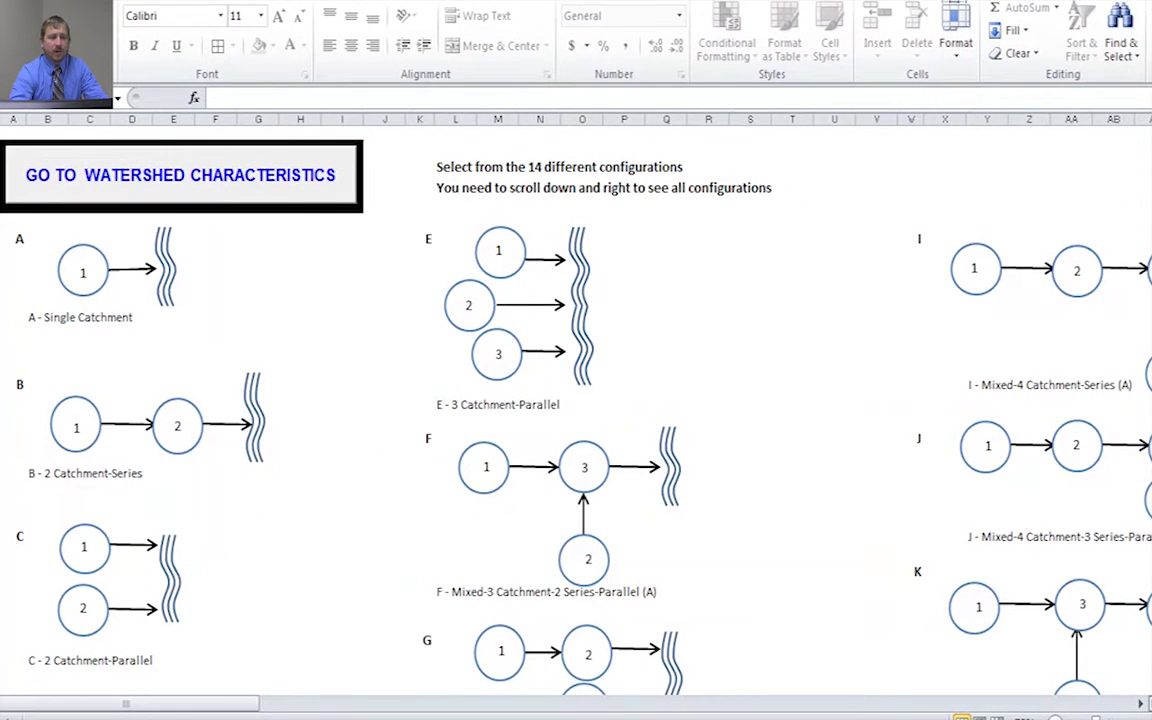
left_click_drag(140, 703, 257, 703)
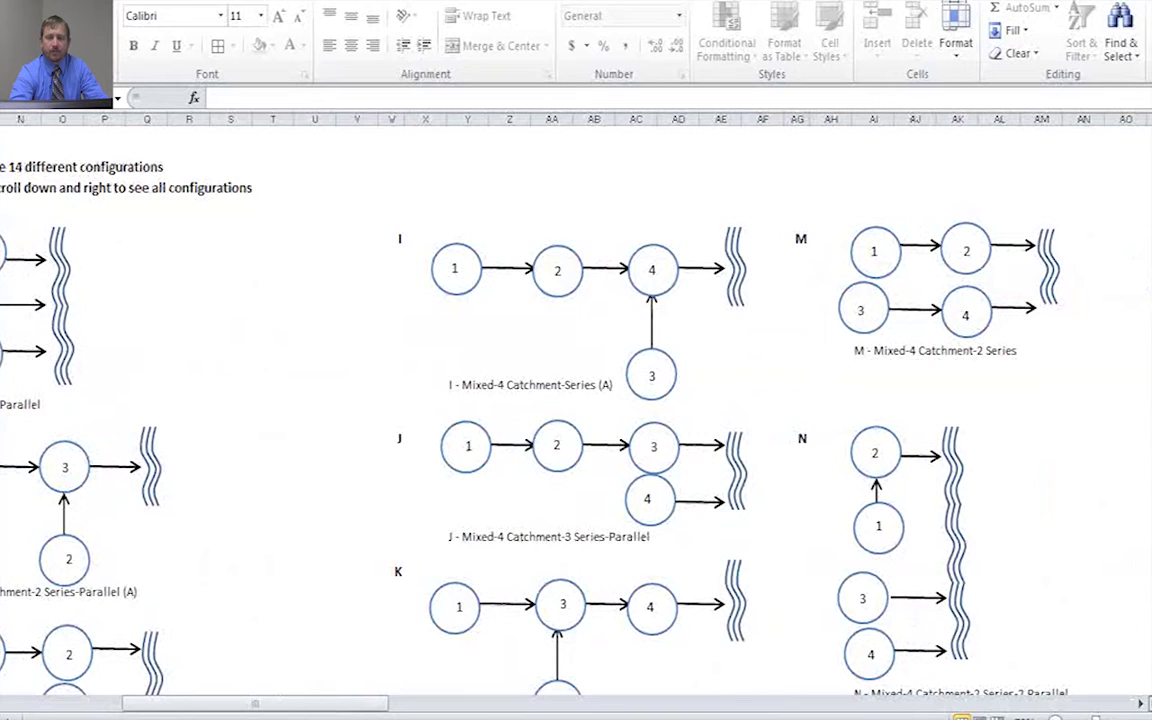
scroll(576, 400, "down", 6)
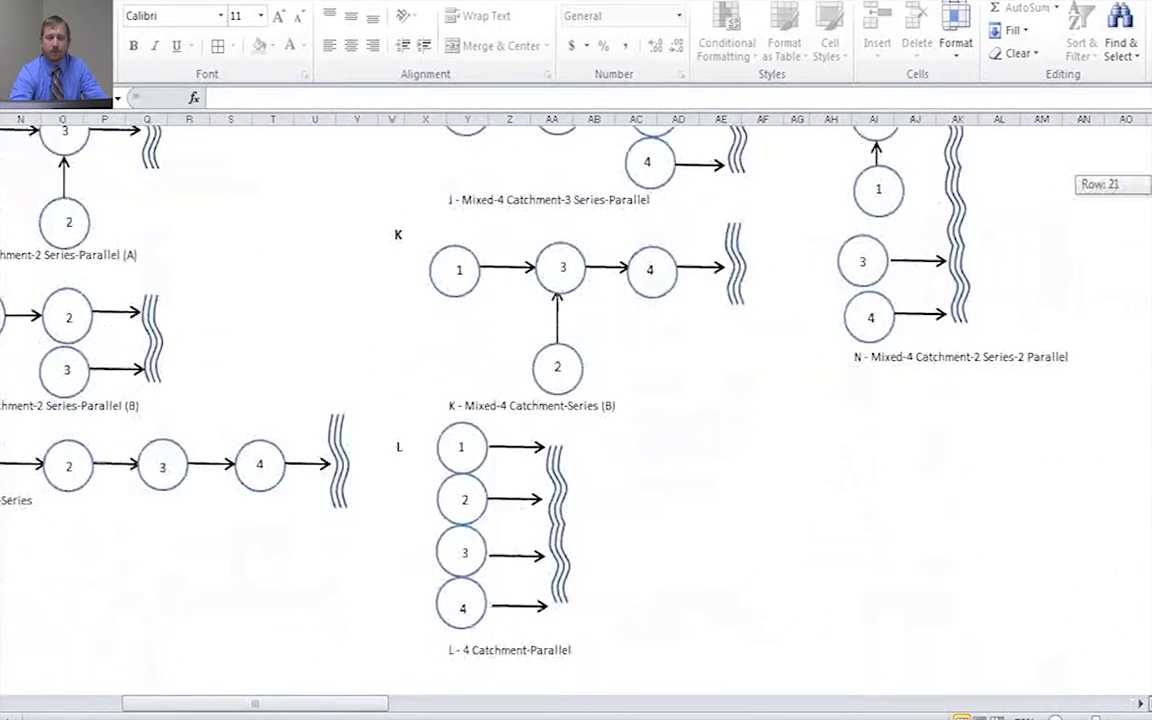
left_click_drag(255, 703, 125, 703)
scroll(576, 400, "up", 2)
scroll(576, 400, "up", 4)
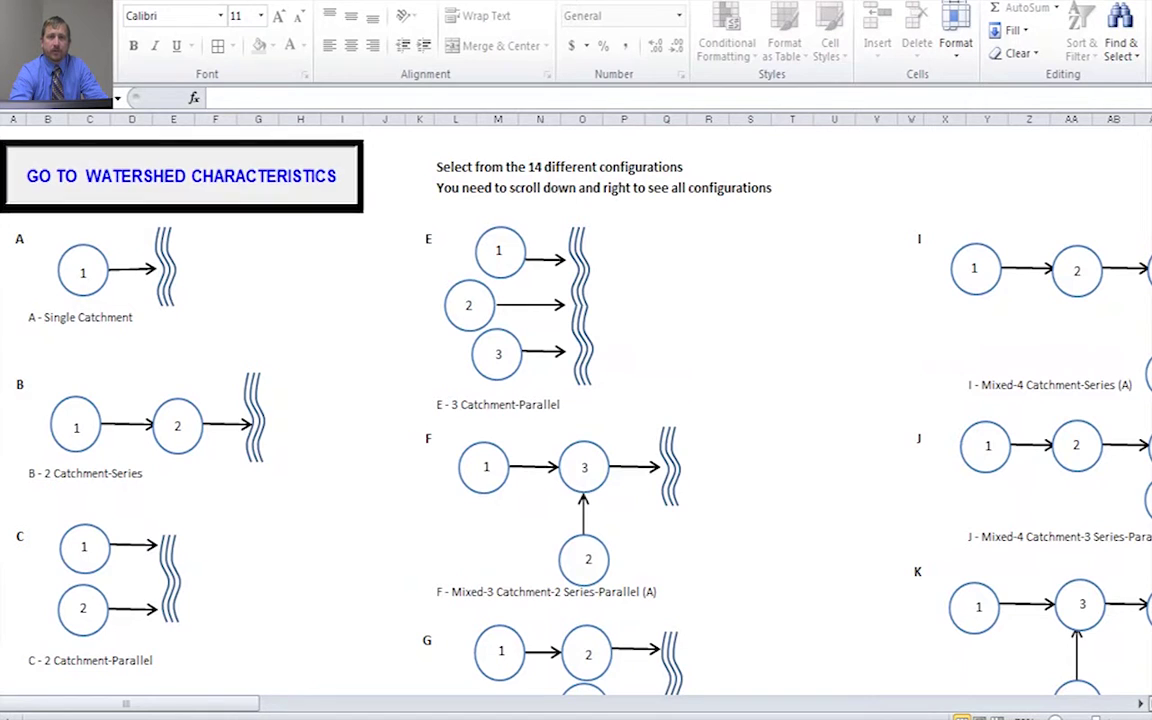
left_click(180, 175)
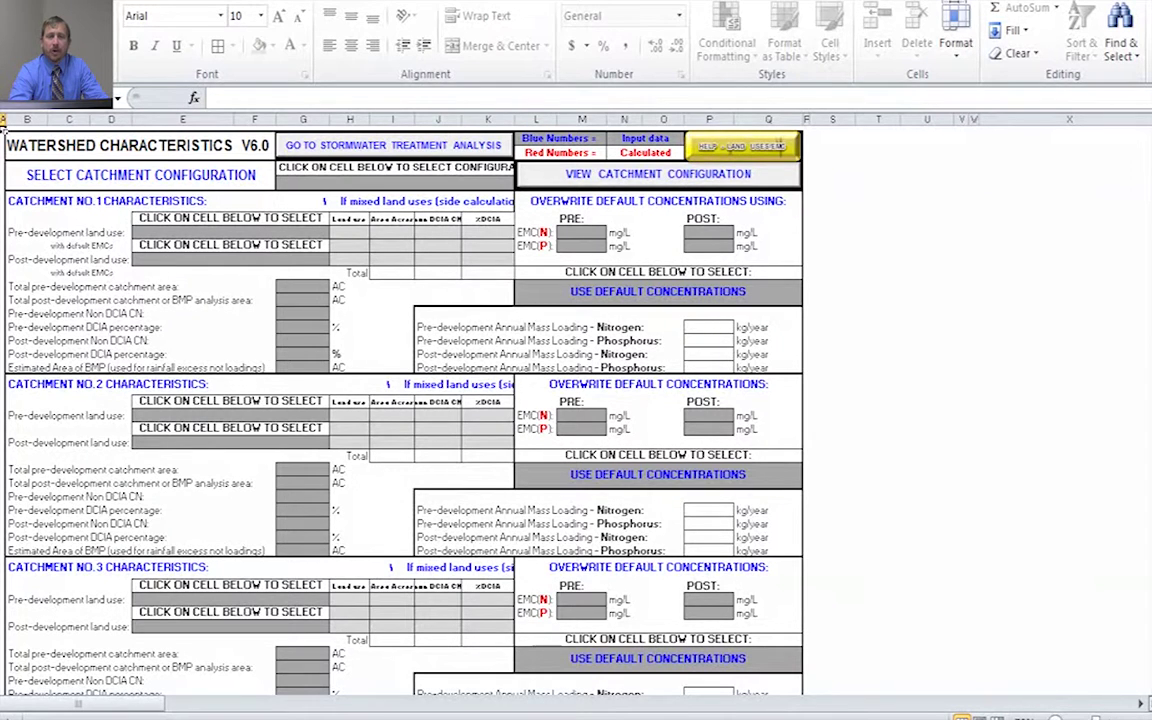
Set the catchment configuration to A - Single Catchment.
left_click(395, 182)
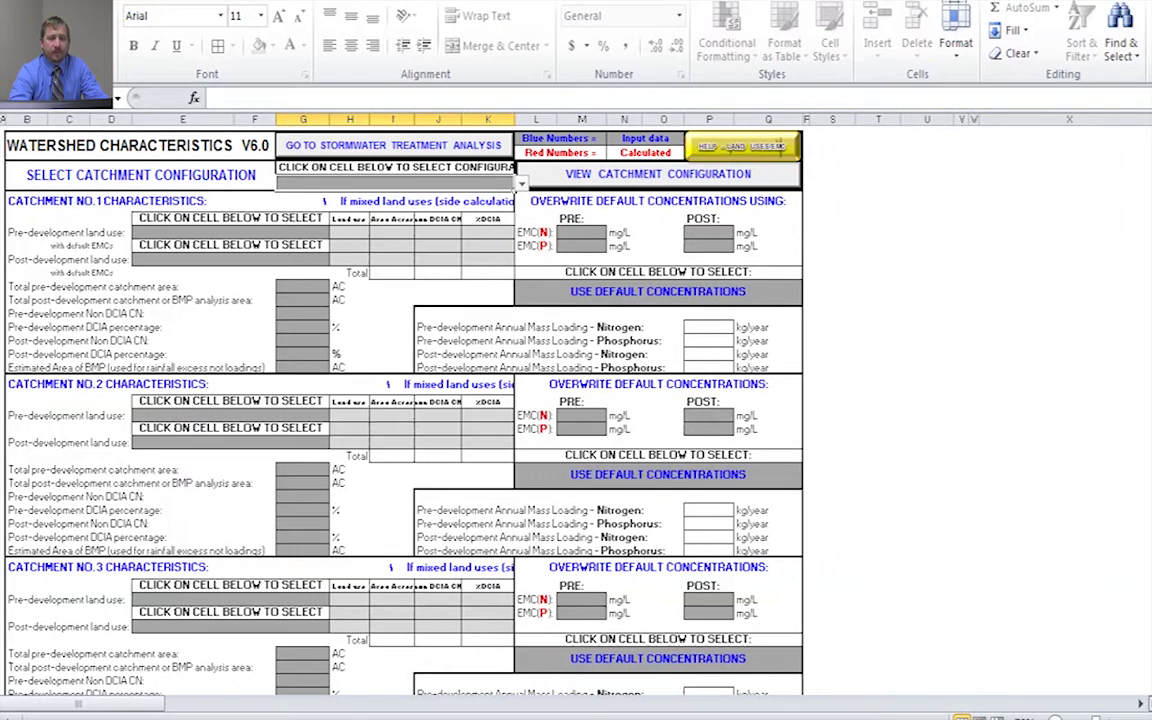
key("alt+Down")
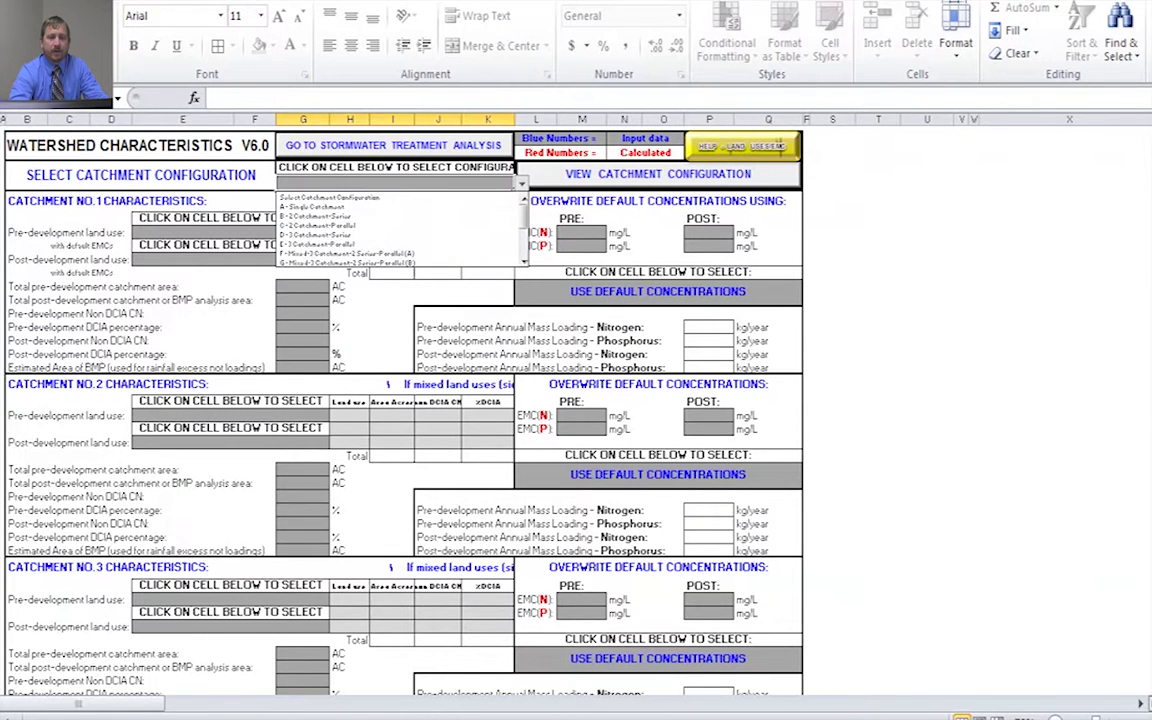
key("Down")
key("Down")
key("Down")
key("Down")
key("Down")
key("Down")
key("Down")
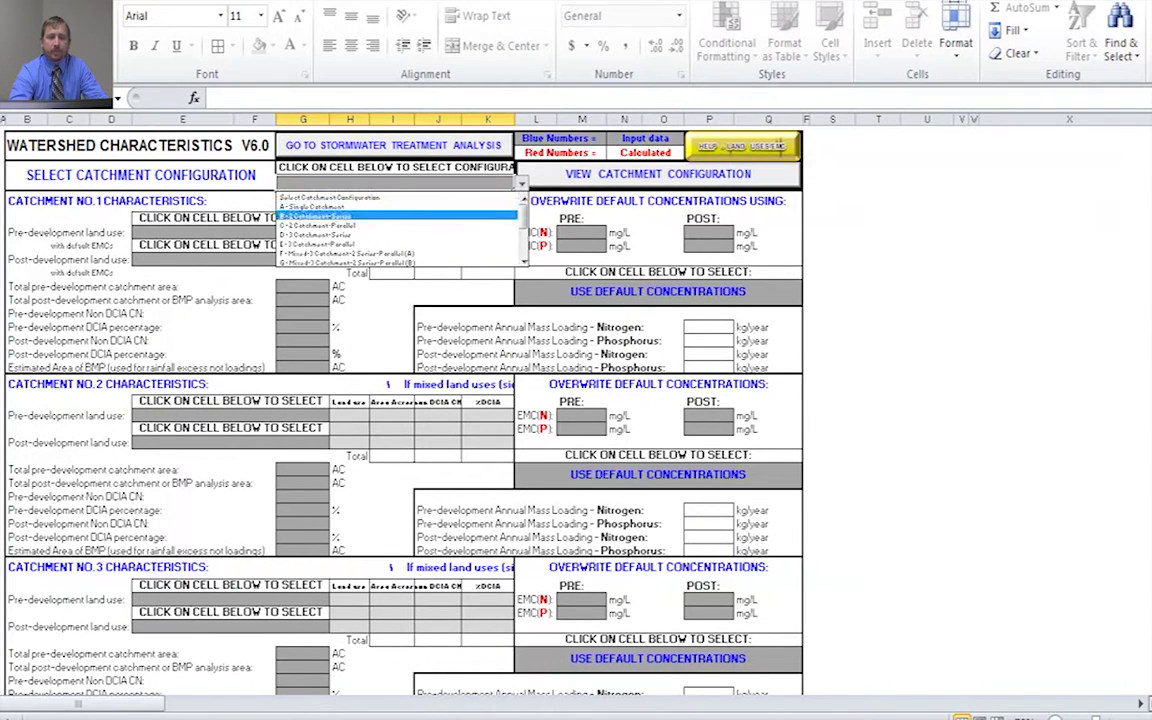
key("Up")
key("Up")
key("Up")
key("Up")
key("Up")
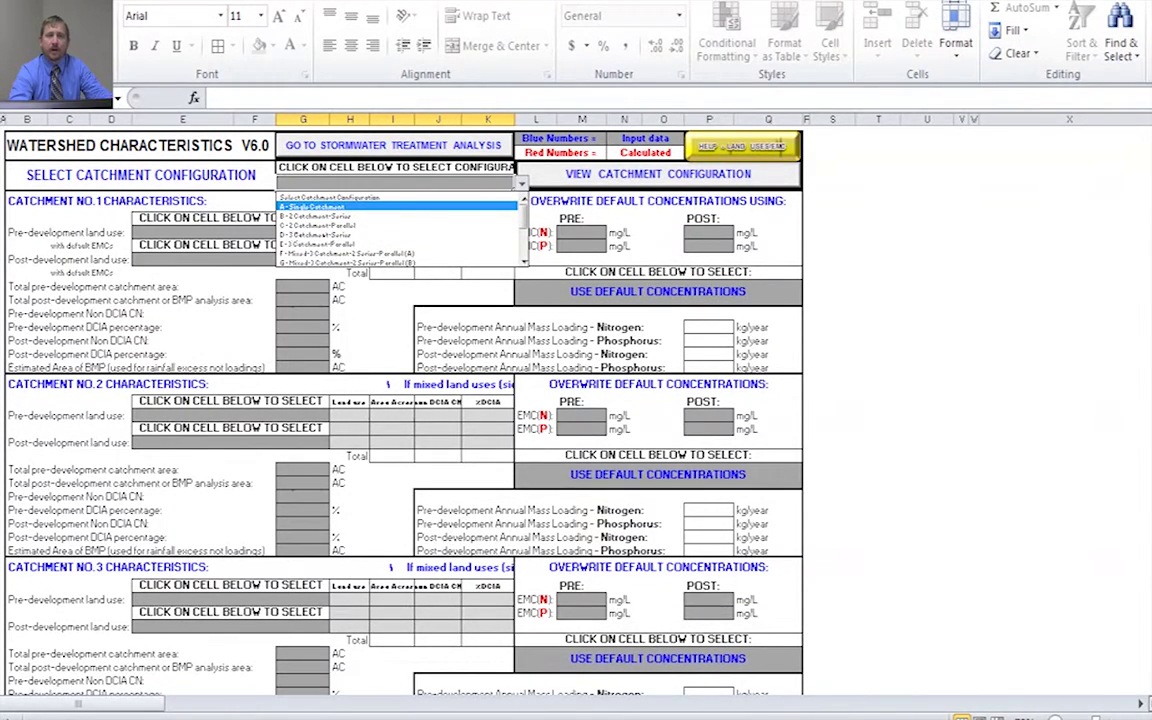
key("Return")
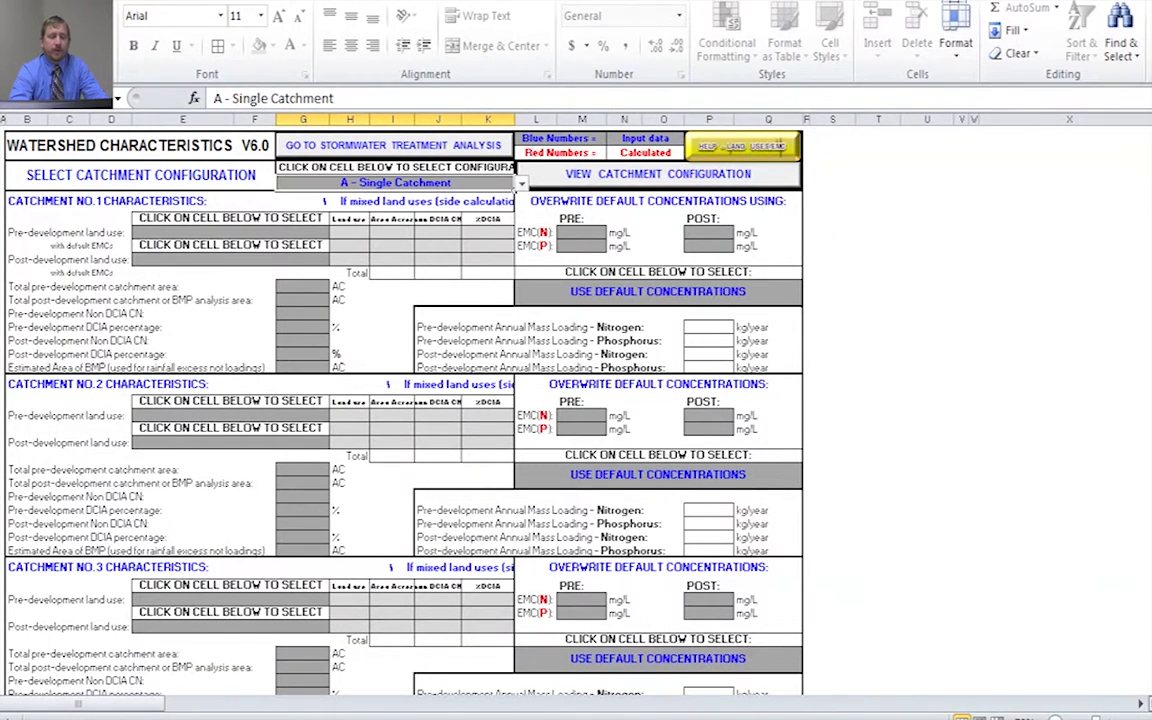
Set catchment 1's pre-development land use to Agricultural - Pasture and its post-development land use to Single-Family.
left_click(230, 232)
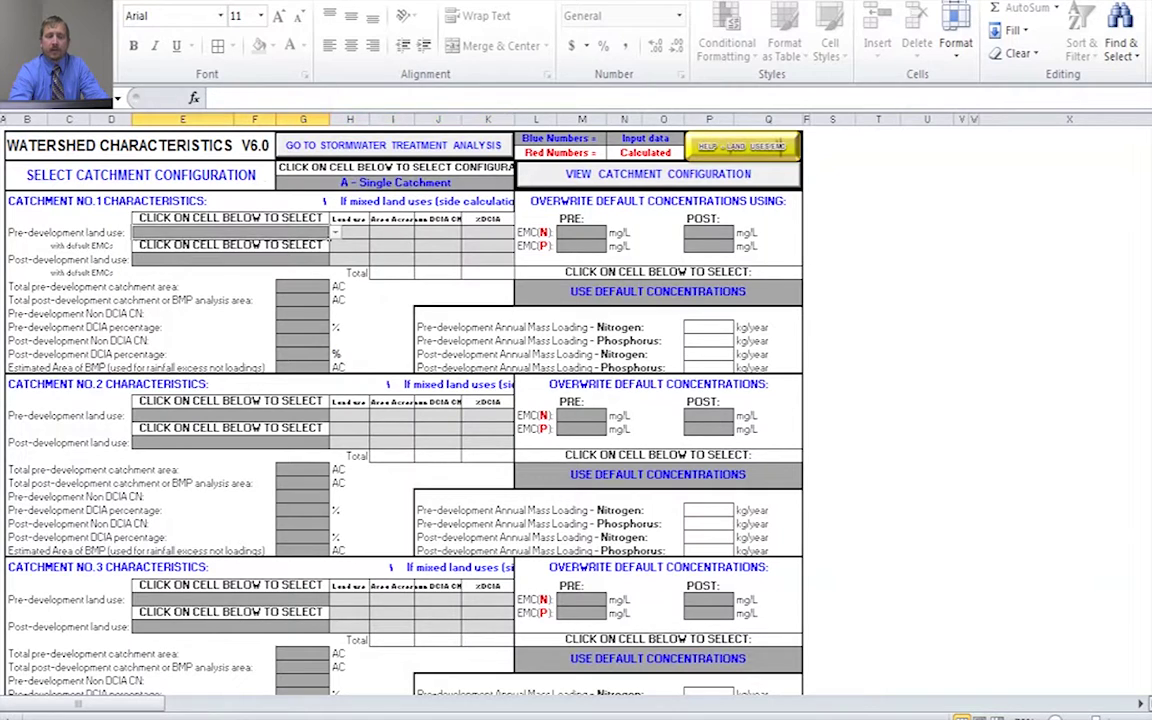
left_click(336, 232)
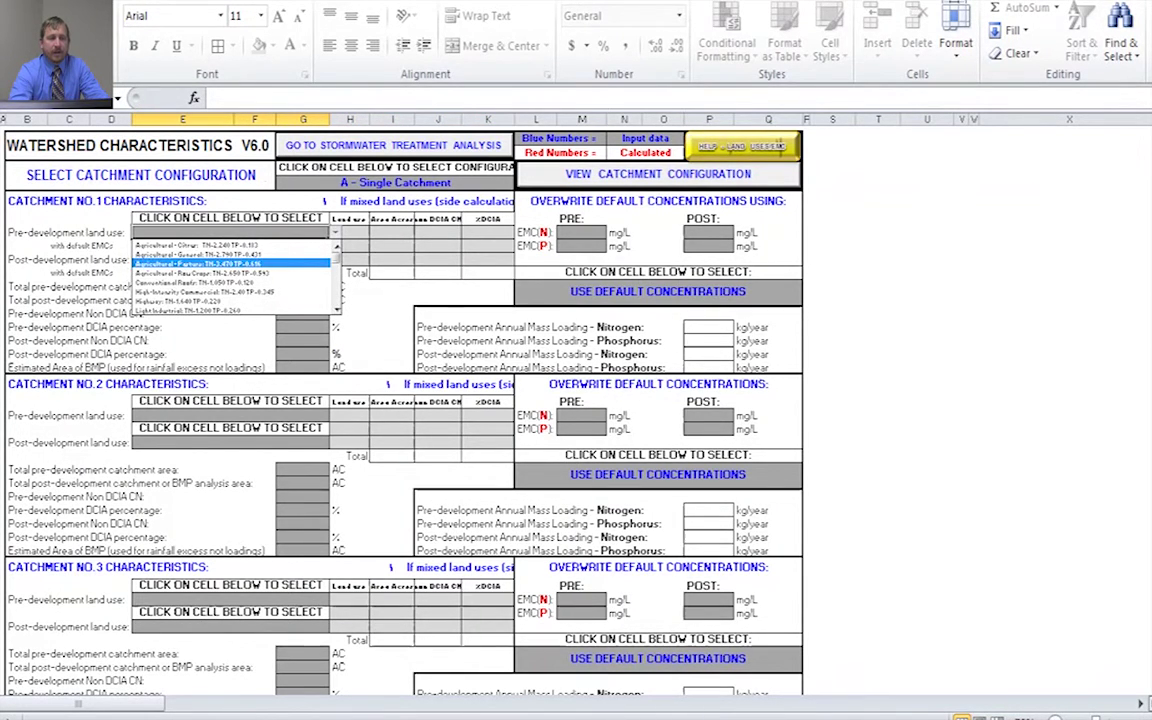
key("Return")
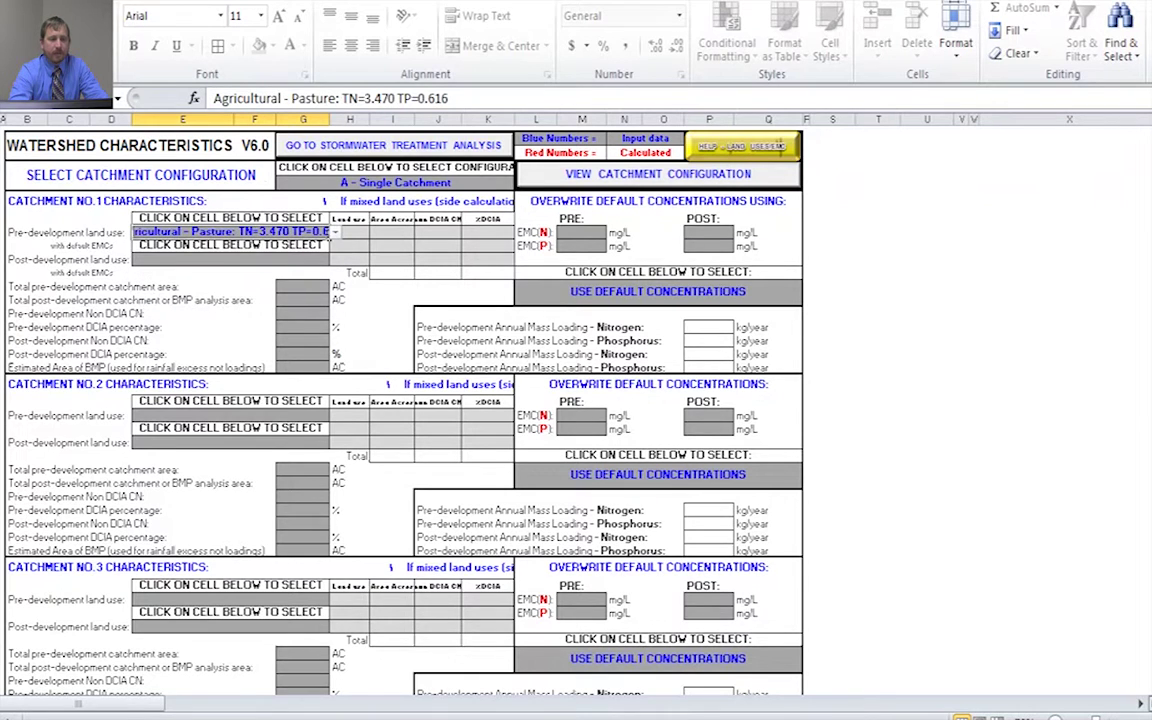
left_click(330, 260)
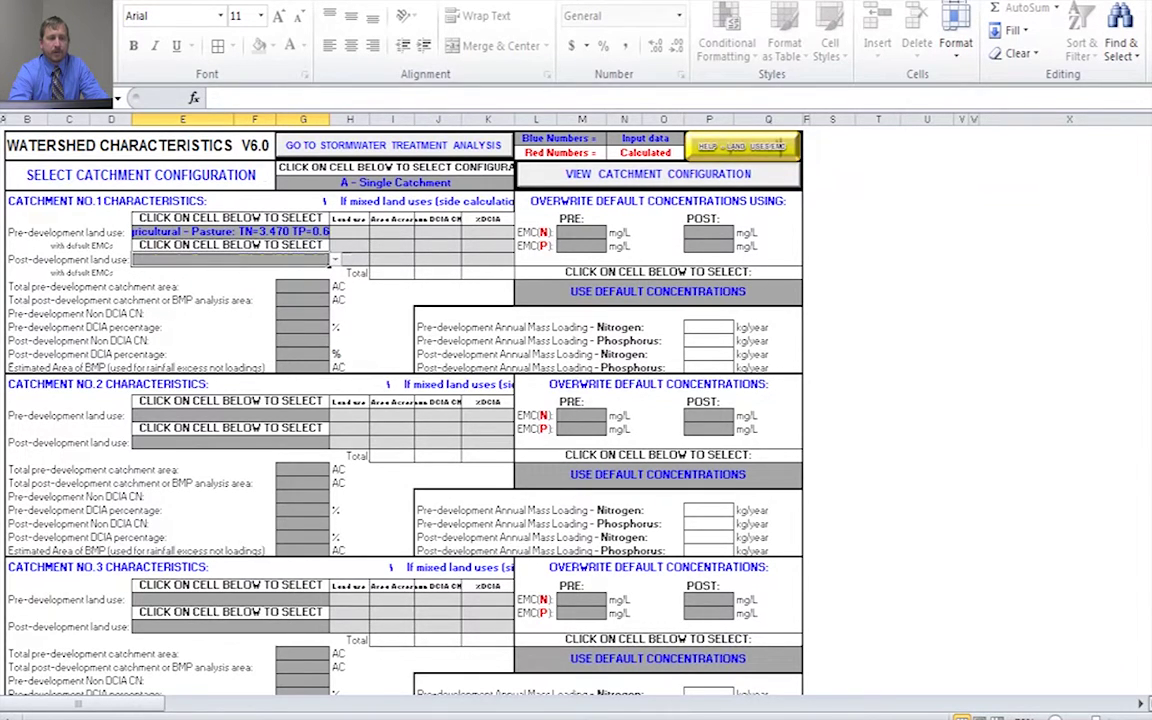
left_click(335, 260)
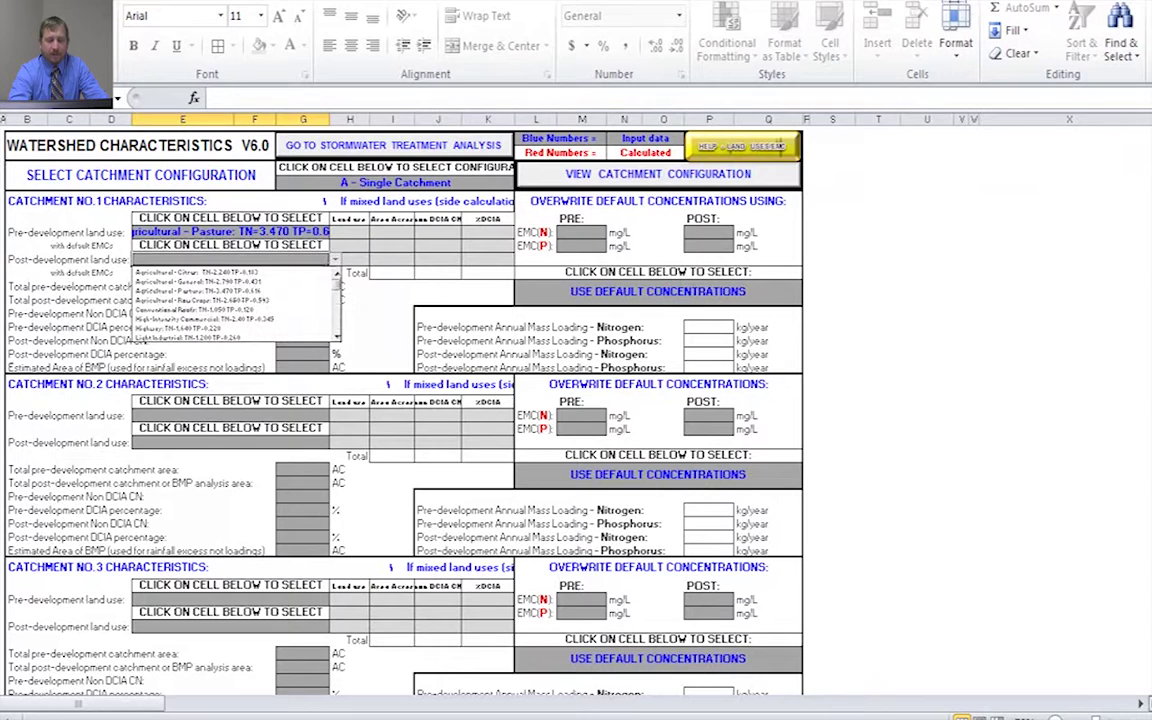
scroll(338, 290, "down", 2)
scroll(338, 290, "down", 2)
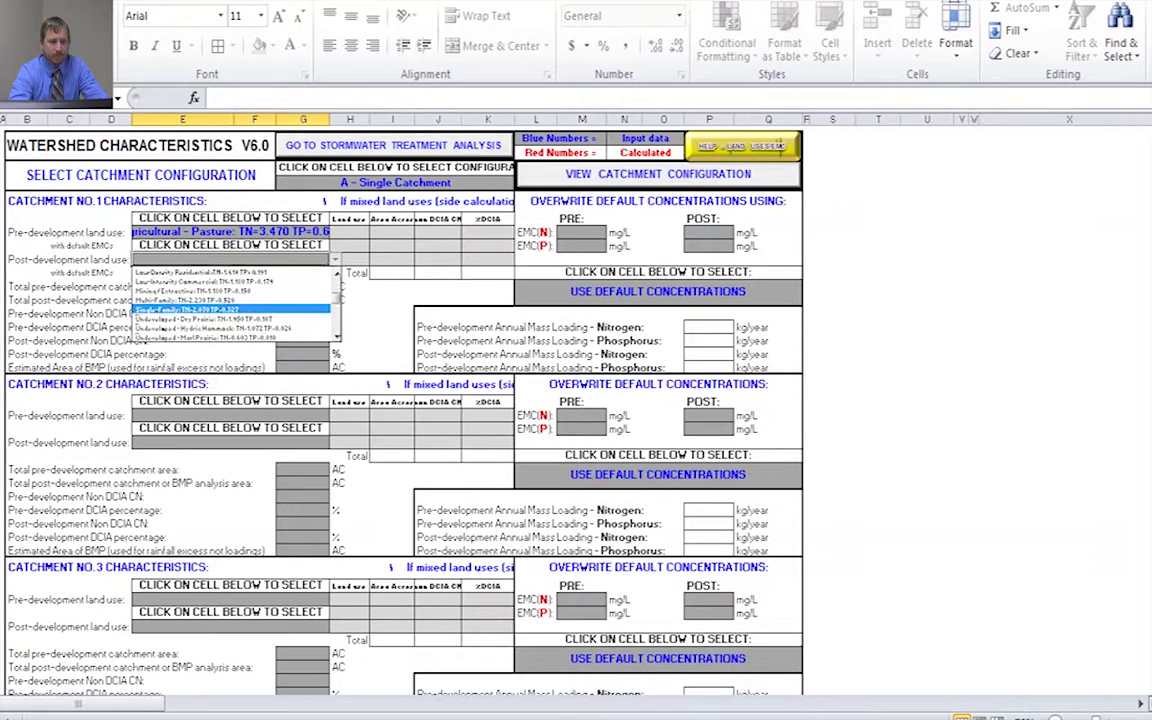
left_click(230, 310)
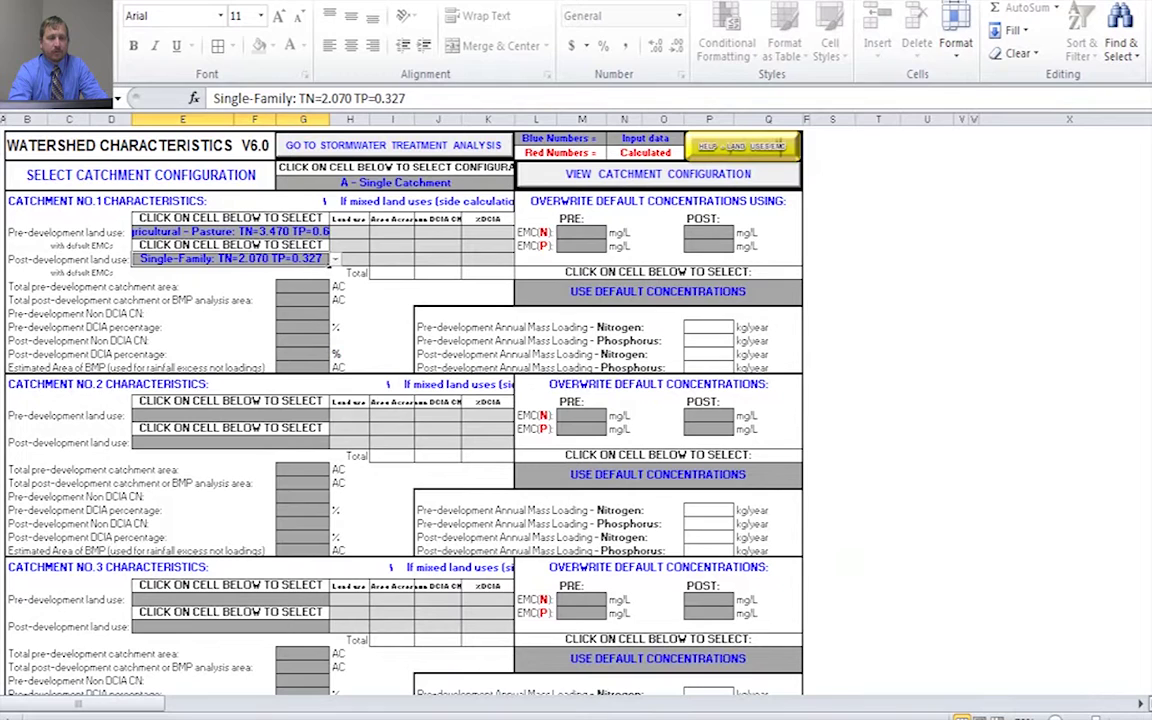
Set catchment 1's total pre-development area and total post-development or BMP analysis area to 11 acres each.
left_click(303, 287)
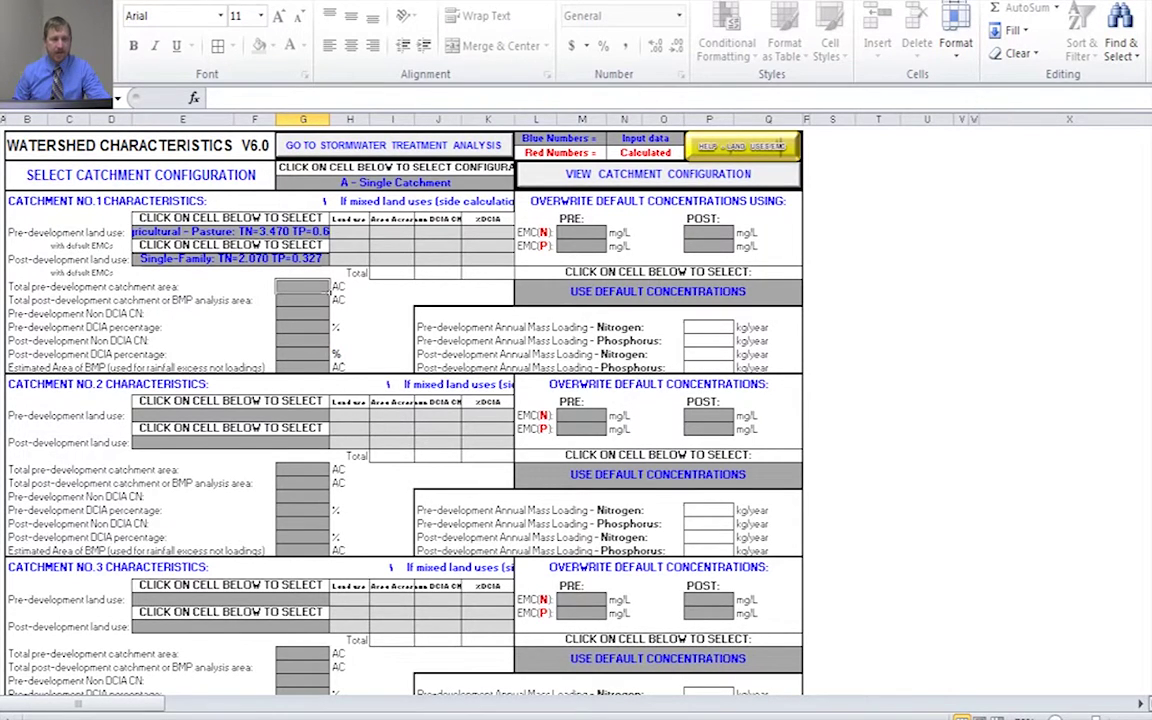
type("11")
key("Return")
type("11")
key("Return")
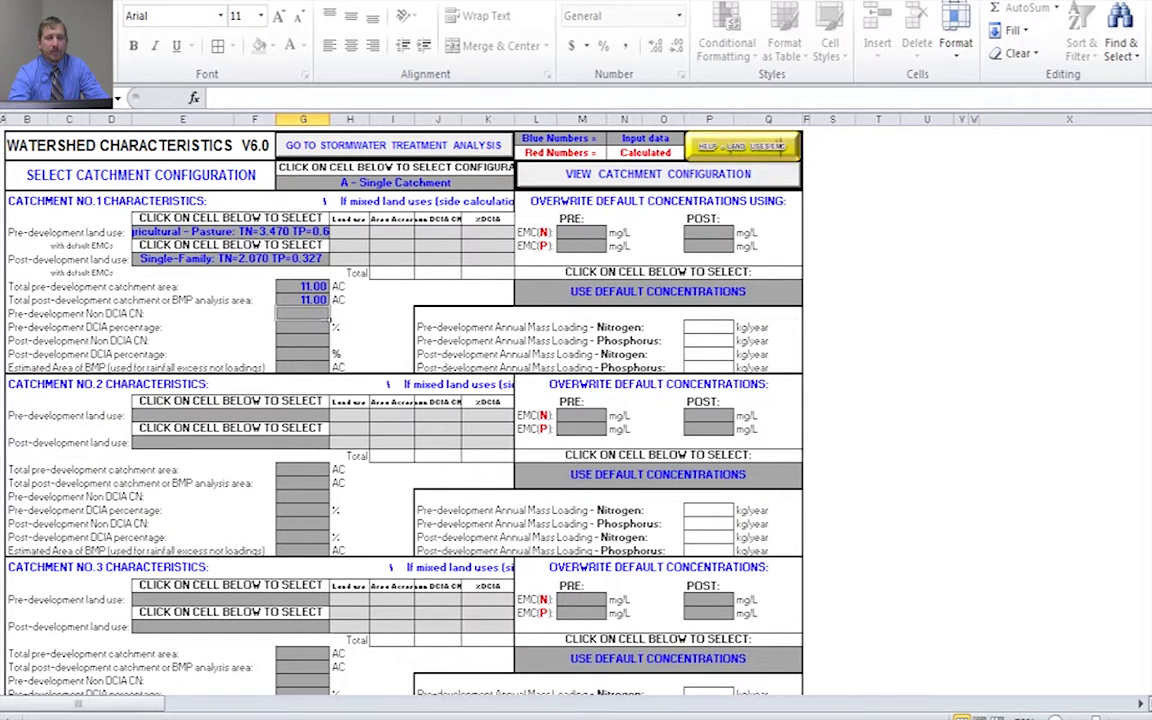
Set catchment 1's pre-development Non DCIA CN to 50 and its pre-development DCIA percentage to 0.
type("50")
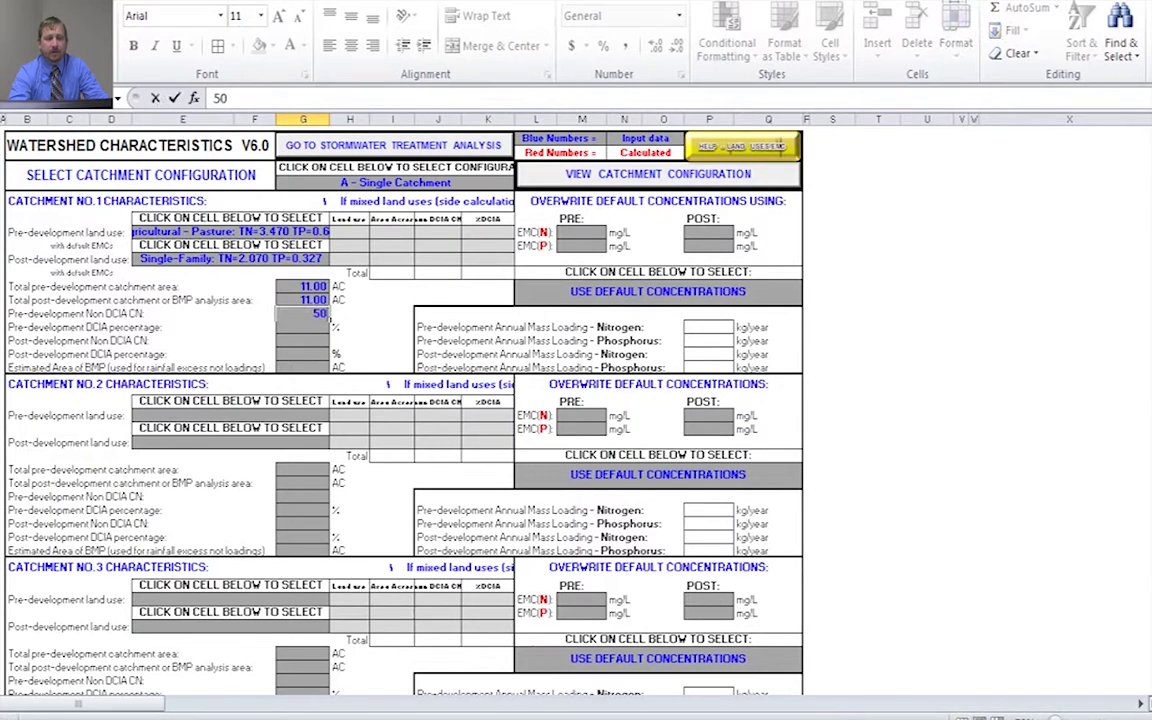
key("Return")
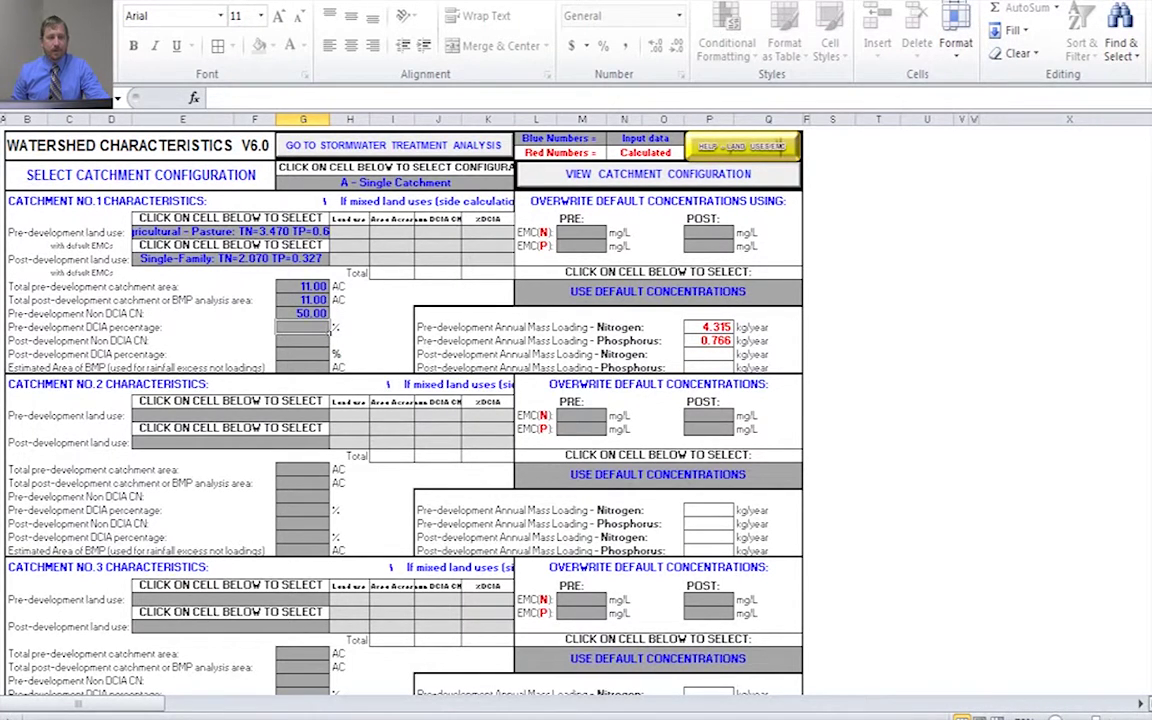
type("0")
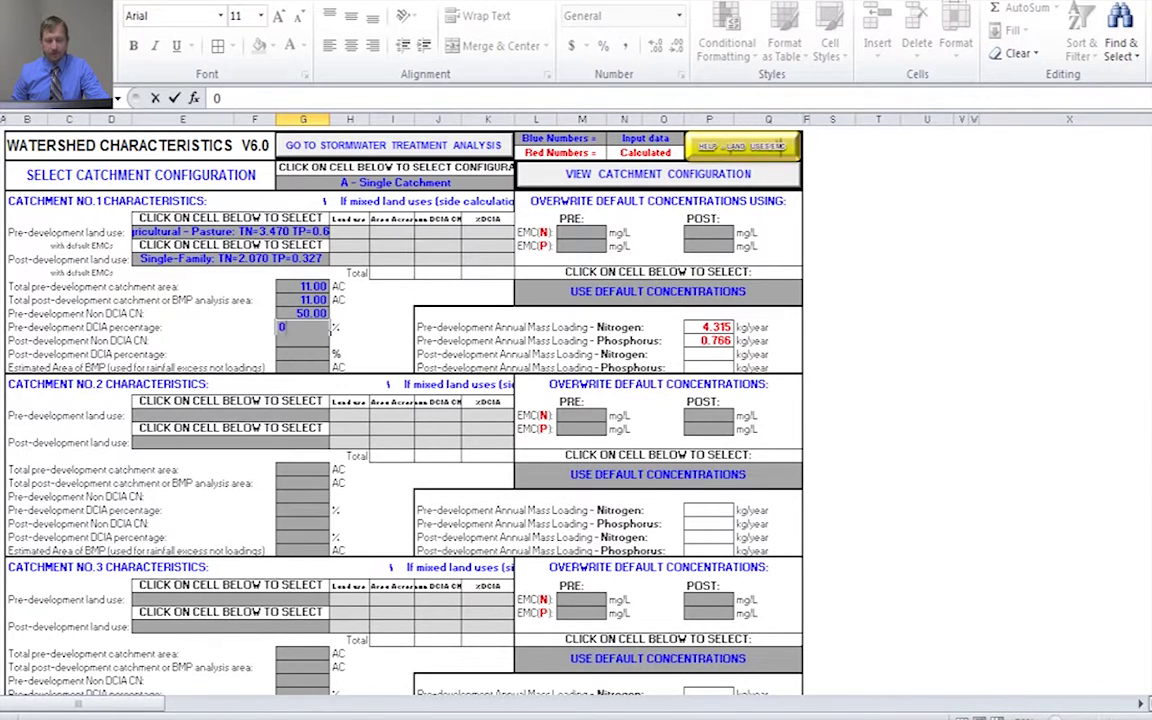
key("Return")
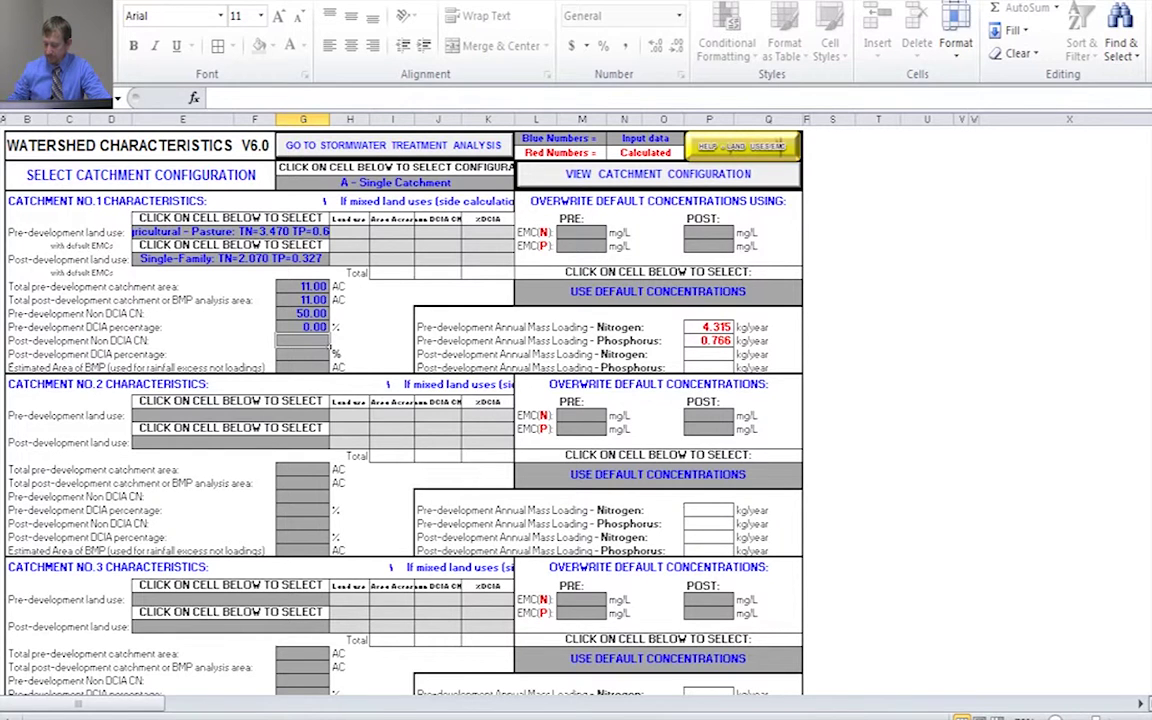
Set catchment 1's post-development Non DCIA CN to 65 and its post-development DCIA percentage to 25.
type("65")
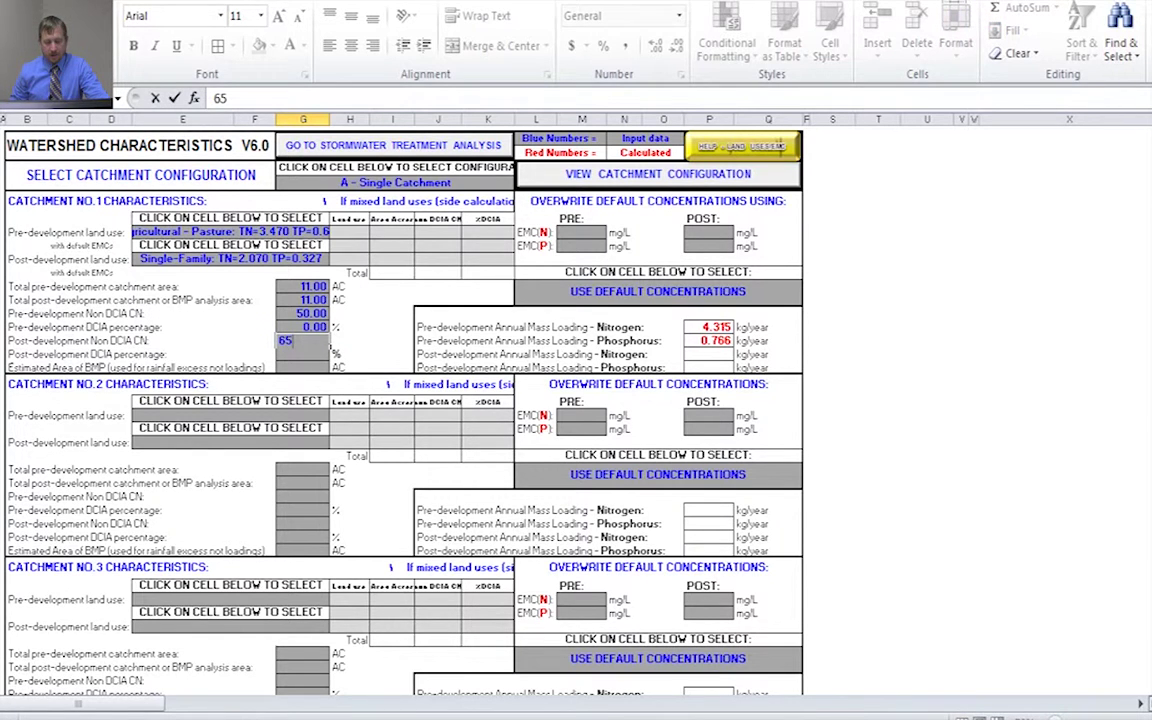
key("Return")
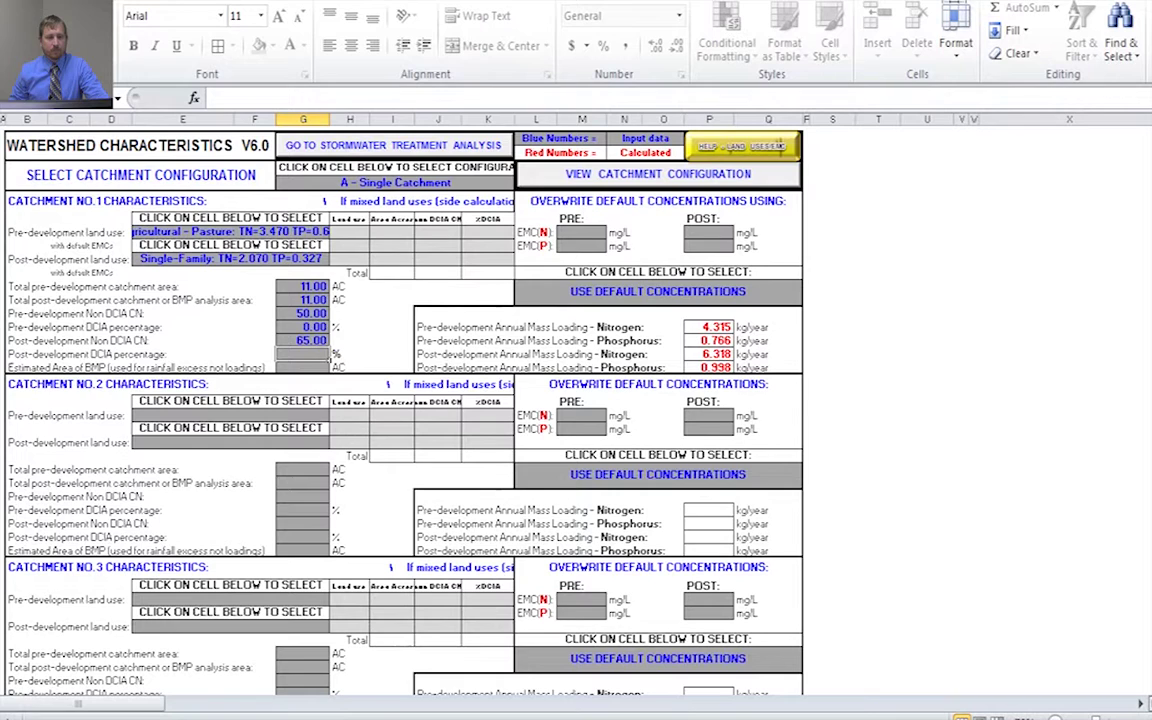
type("25")
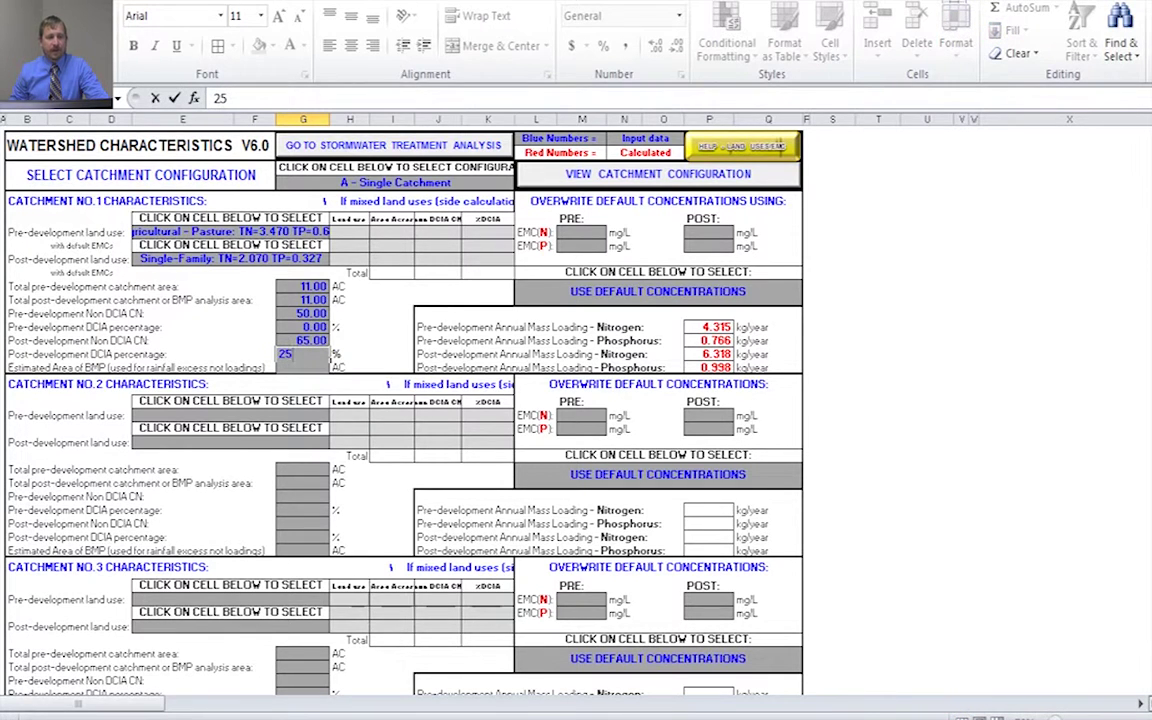
key("Return")
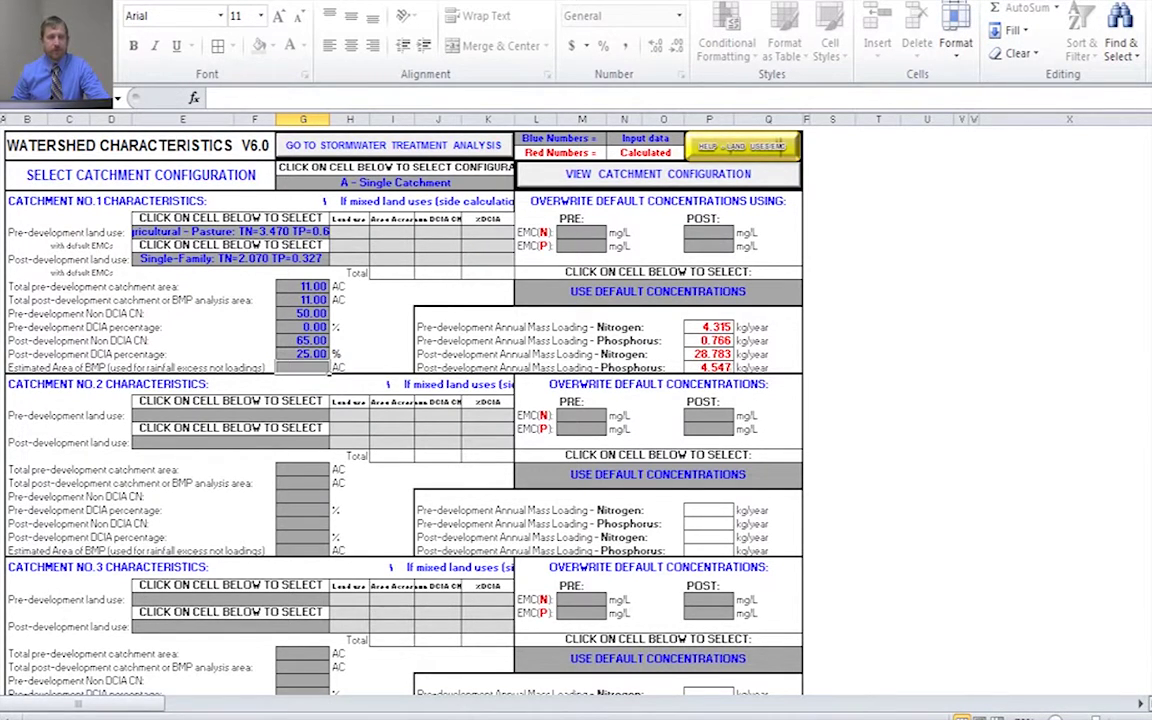
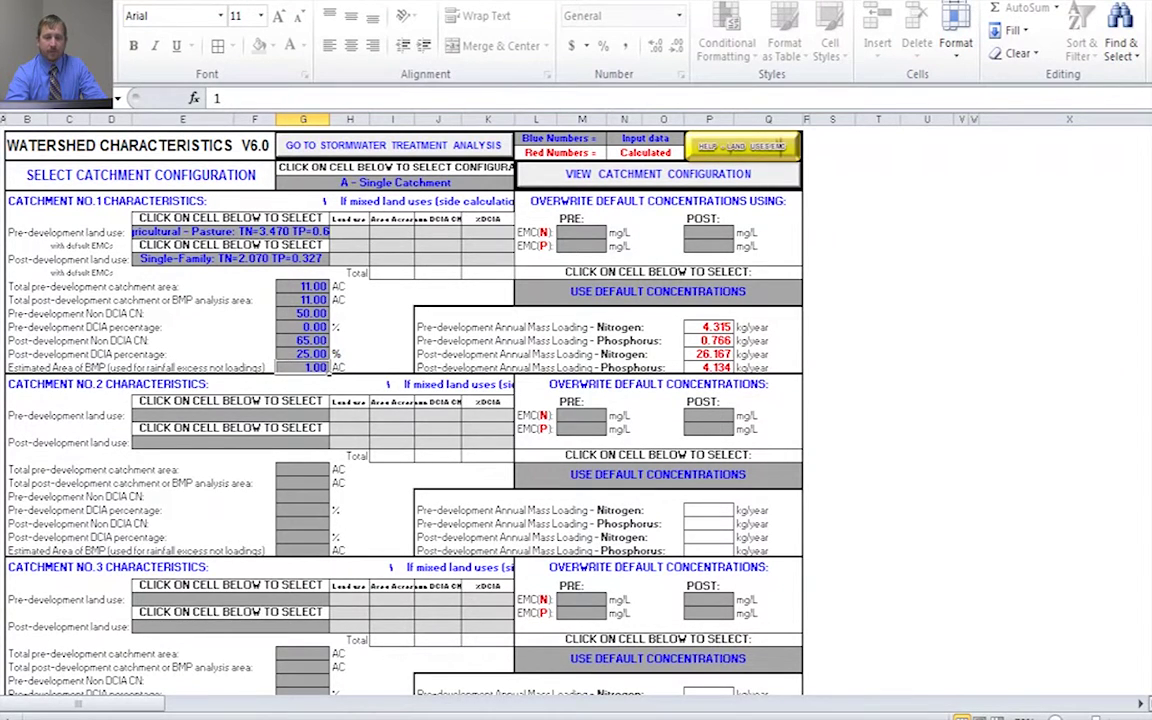
Review catchment 1's concentration options, keep USE DEFAULT CONCENTRATIONS, and go to the Stormwater Treatment Analysis page.
left_click(658, 291)
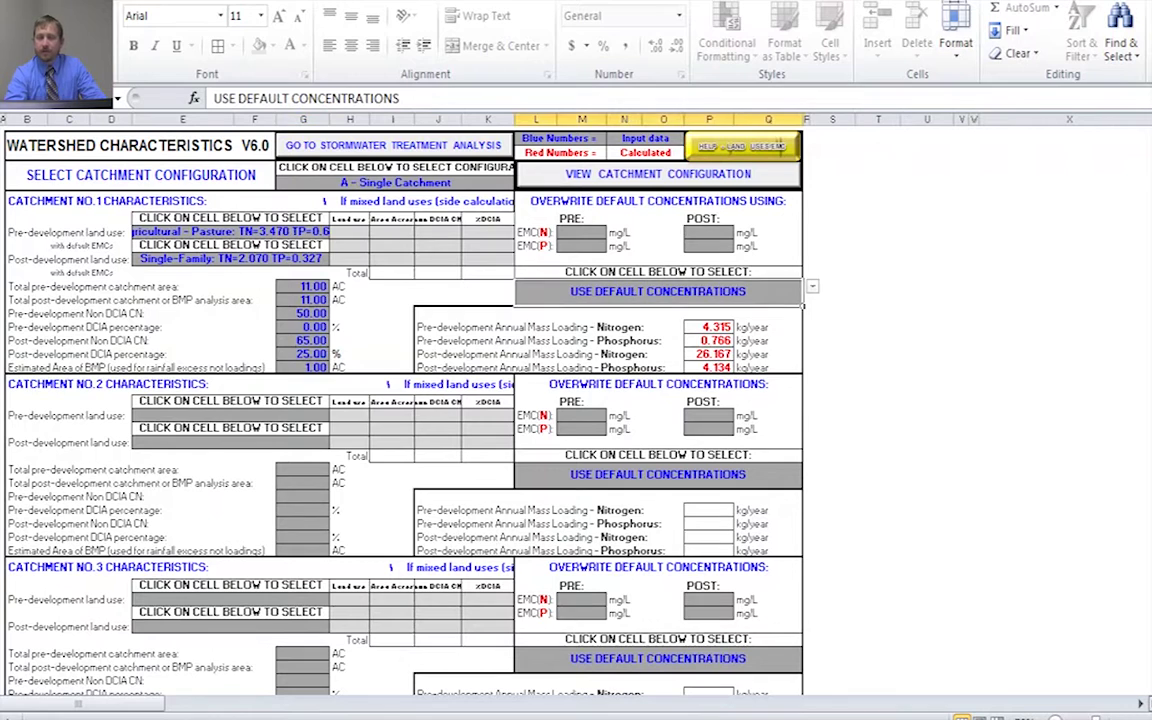
key("alt+Down")
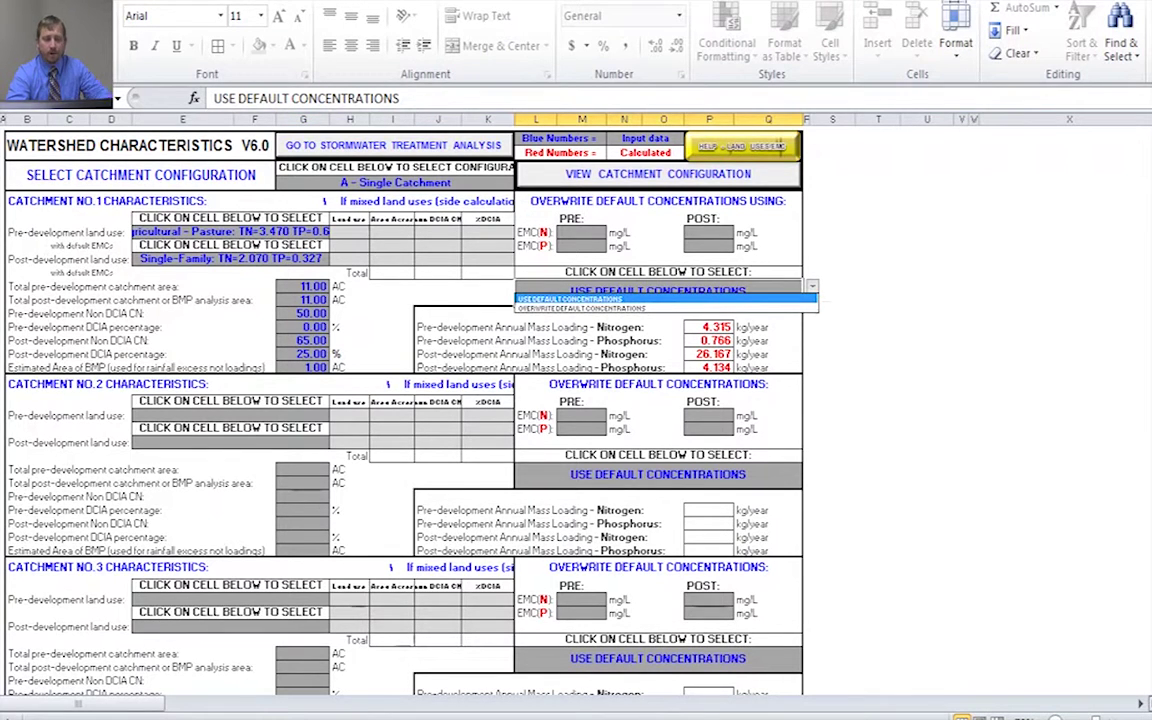
key("Down")
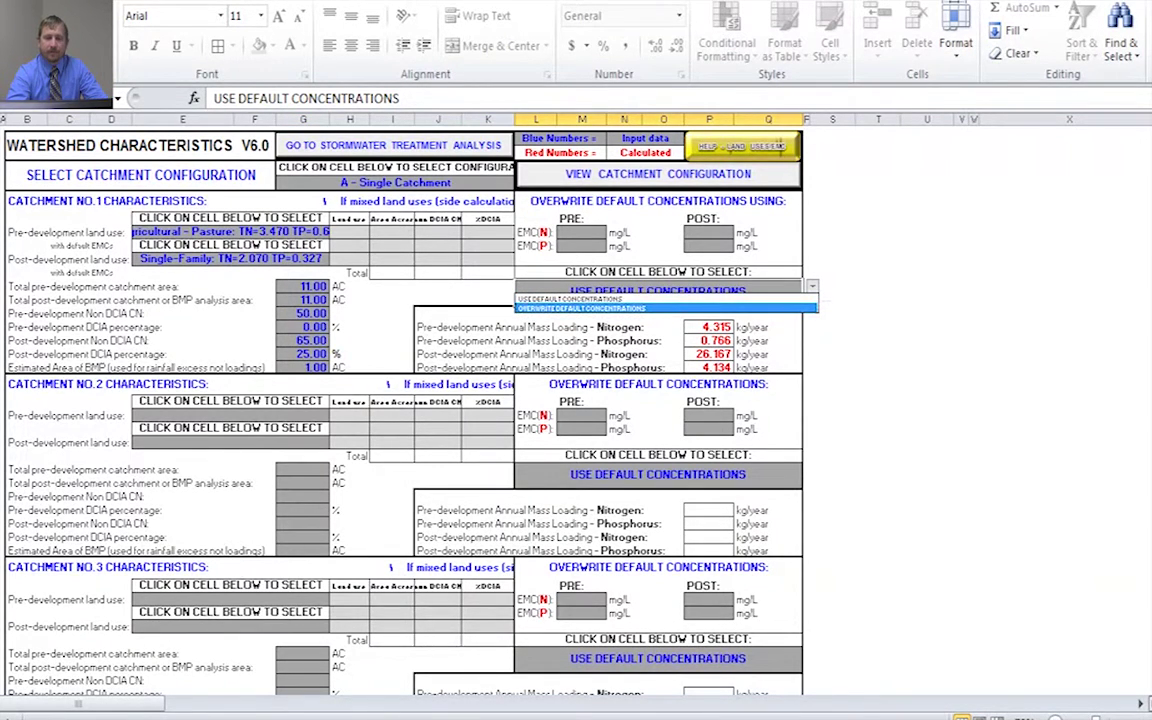
key("Up")
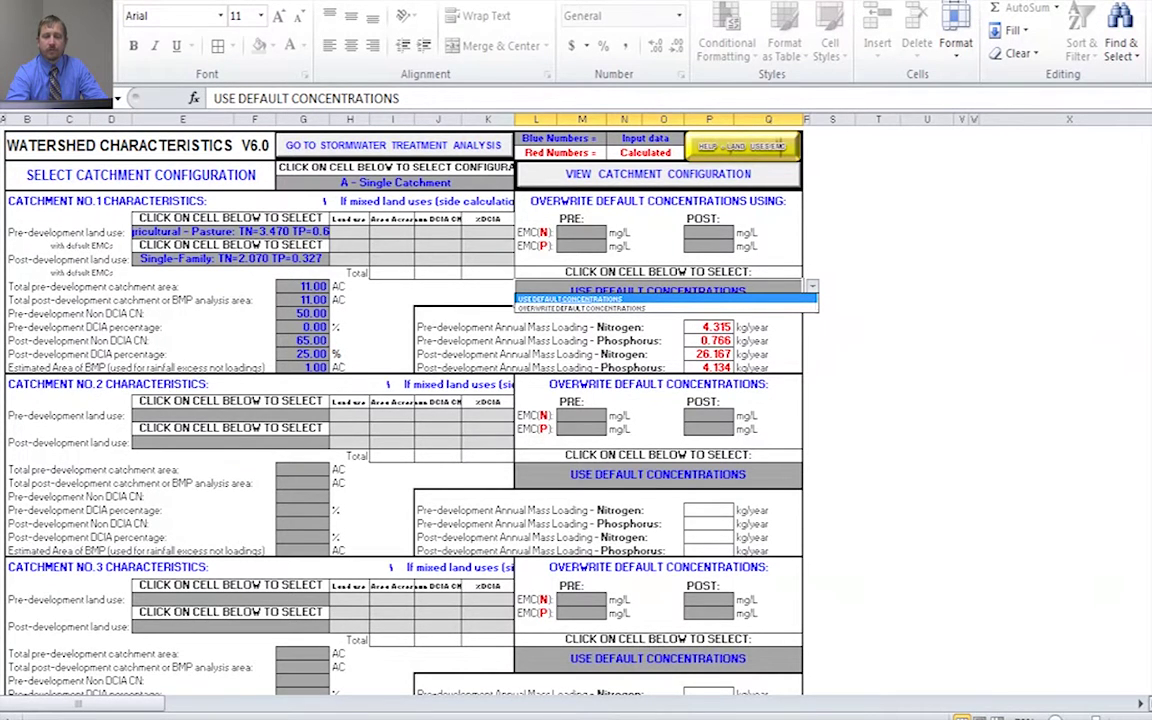
key("Down")
key("Escape")
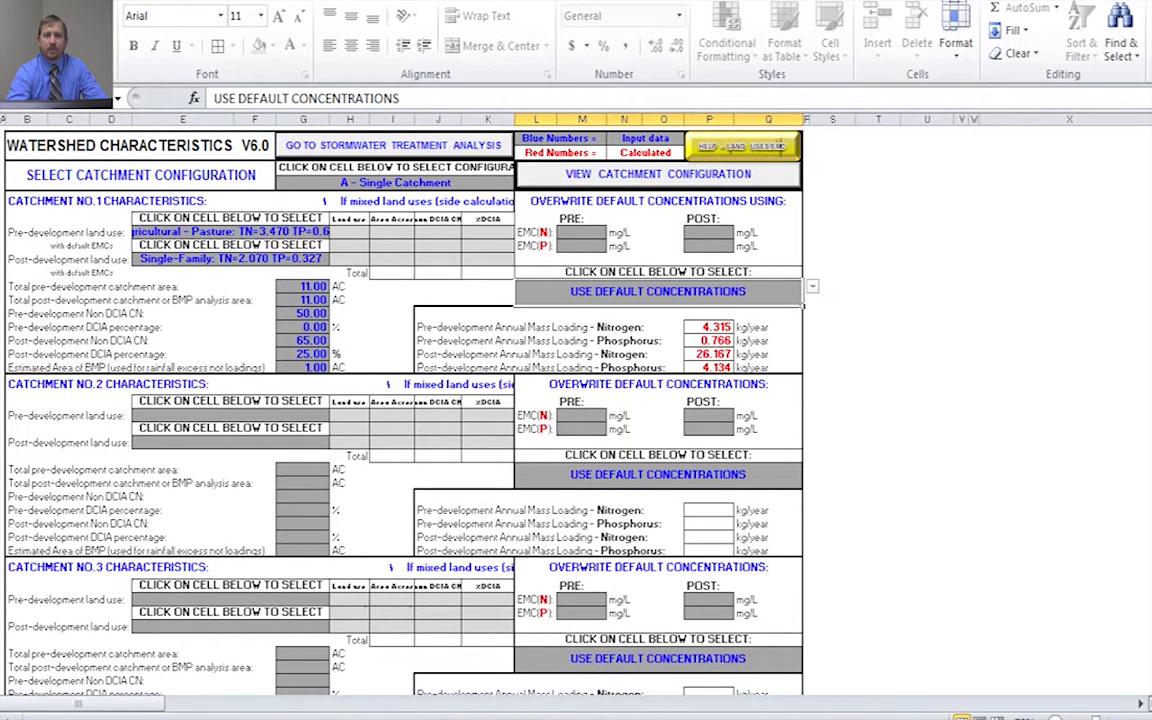
left_click(393, 145)
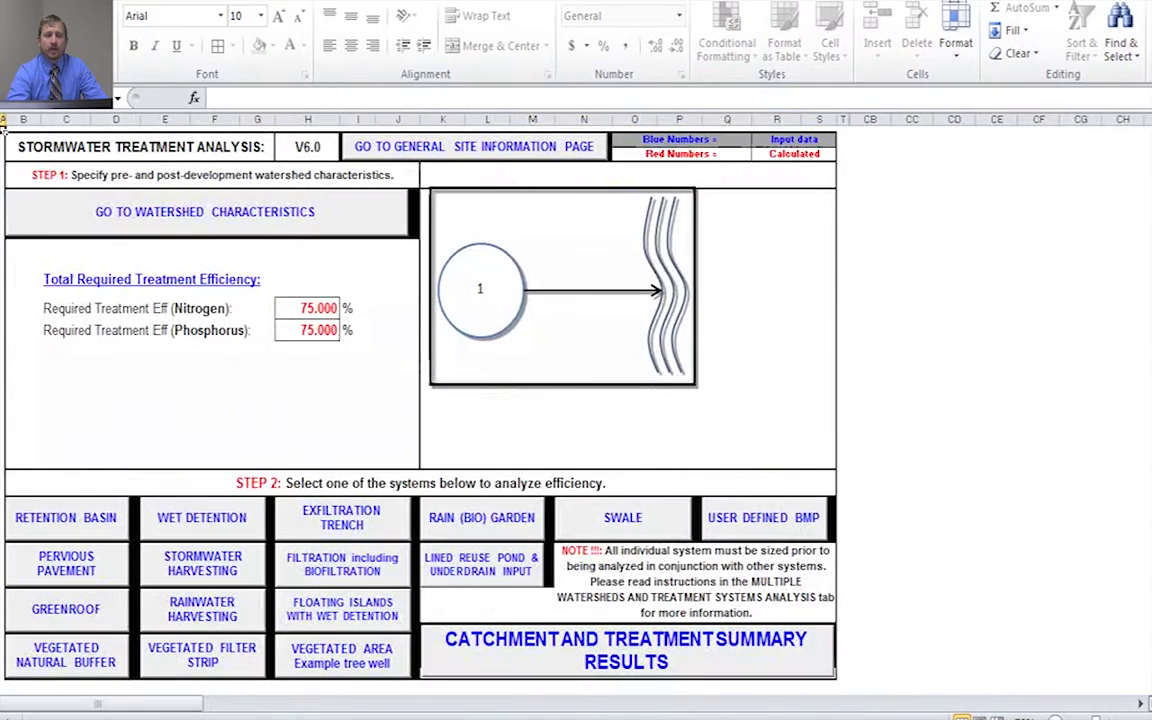